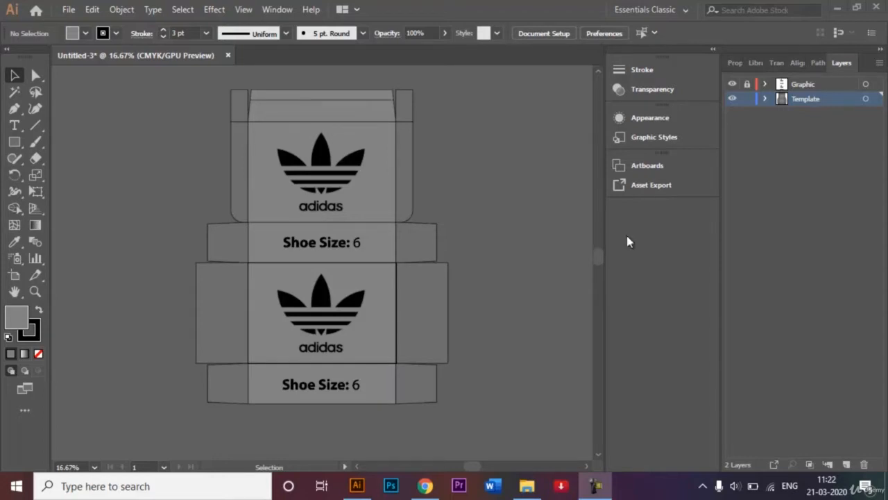
Step: Open the File menu over the finished adidas shoe box artwork
click(67, 9)
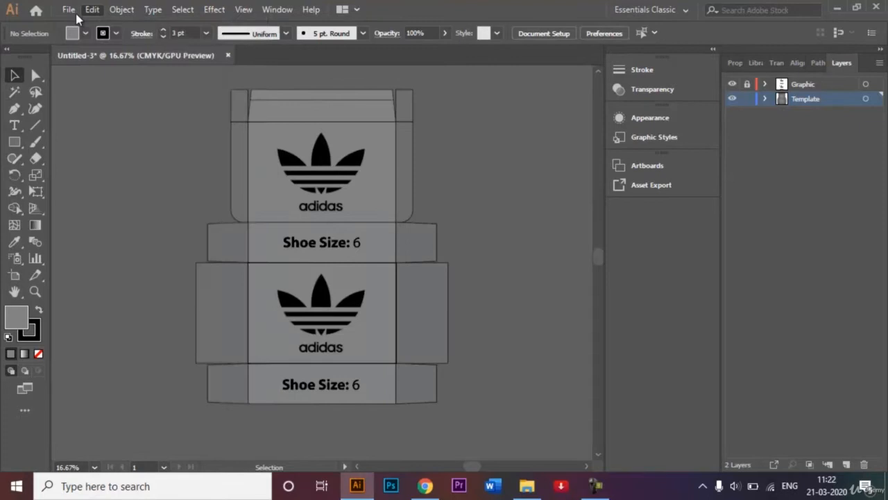
click(69, 10)
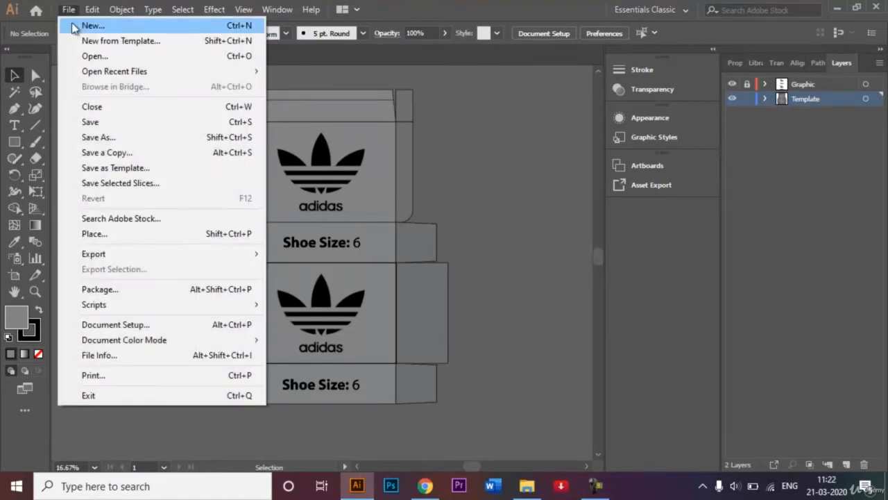
Step: Start a new document and keep its height at 210 mm
click(74, 27)
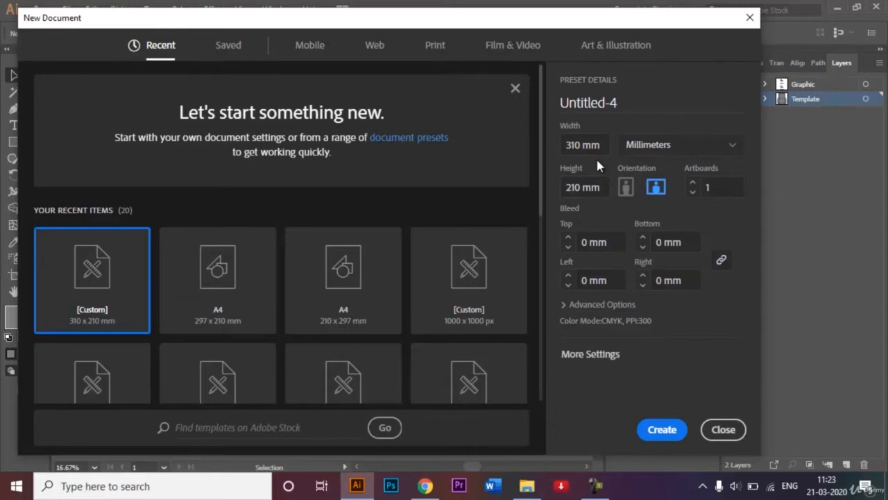
click(578, 185)
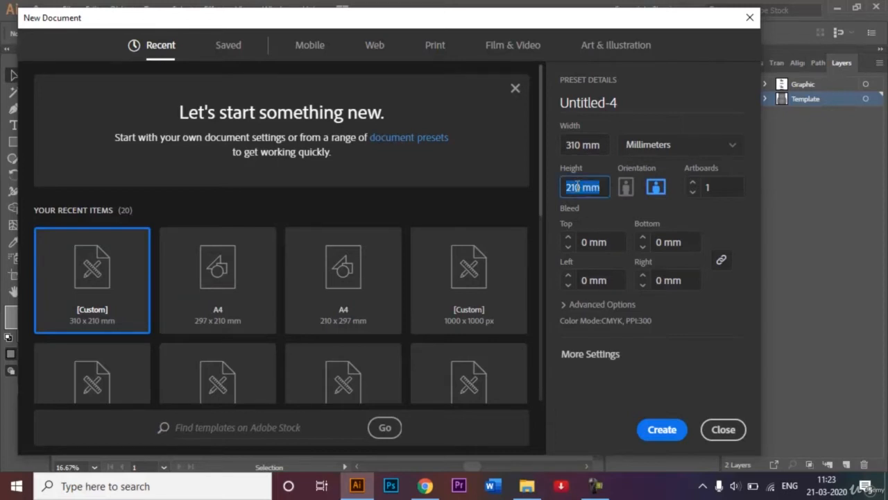
click(581, 186)
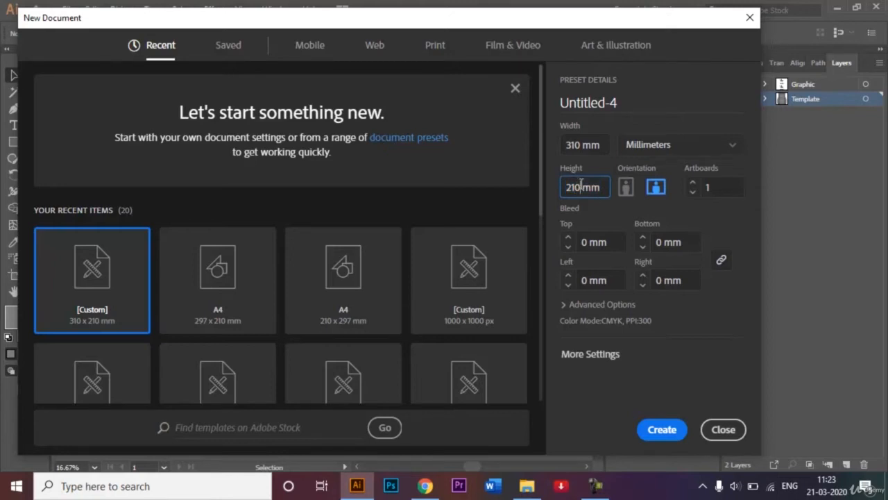
key(BackSpace)
key(BackSpace)
text(97)
key(BackSpace)
key(BackSpace)
text(10)
Step: Name the 310 × 210 mm document 'Shoe box template' and create it
click(621, 103)
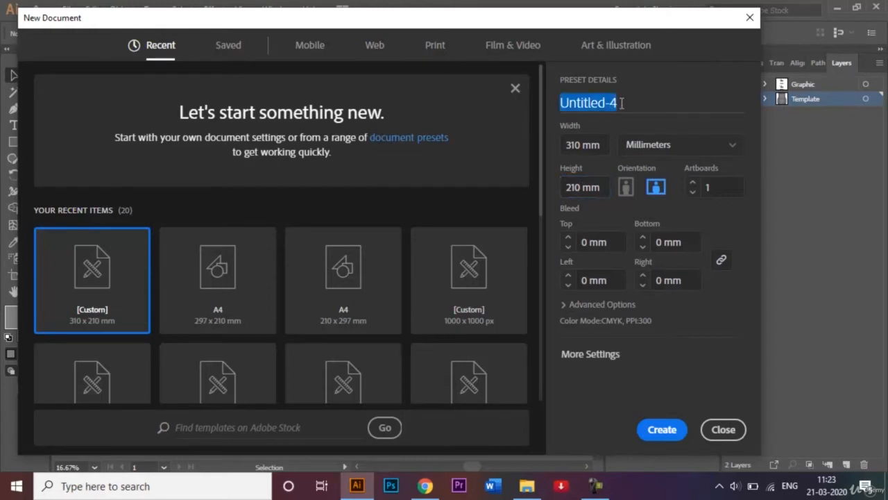
key(BackSpace)
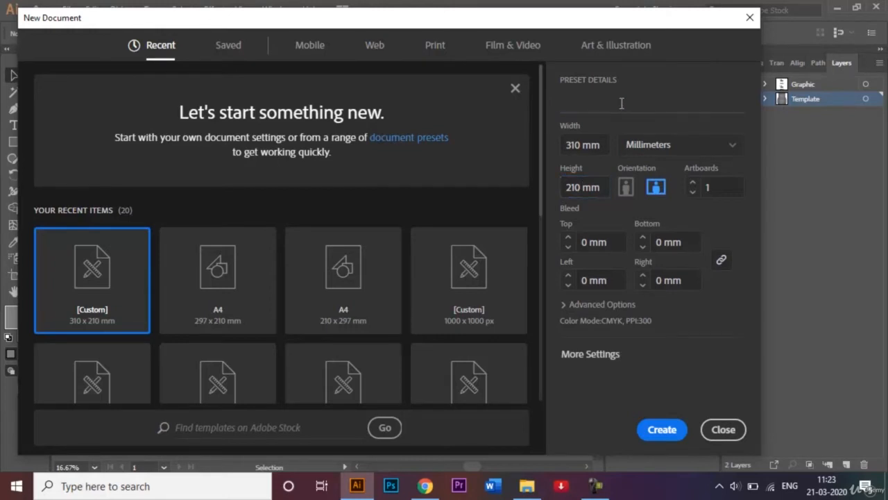
text(Shoe box )
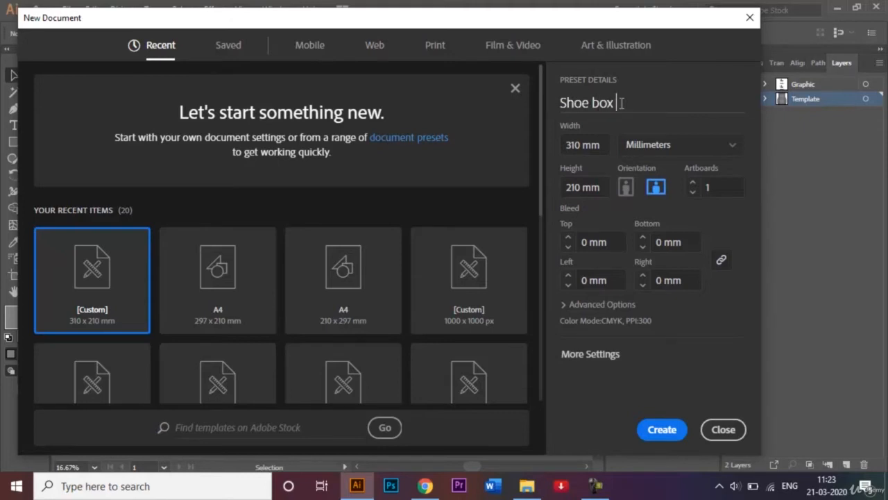
text(template)
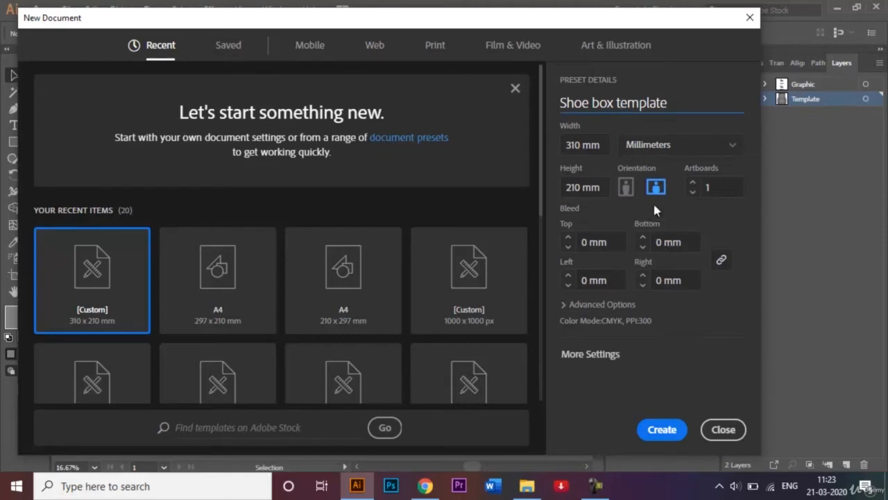
click(671, 425)
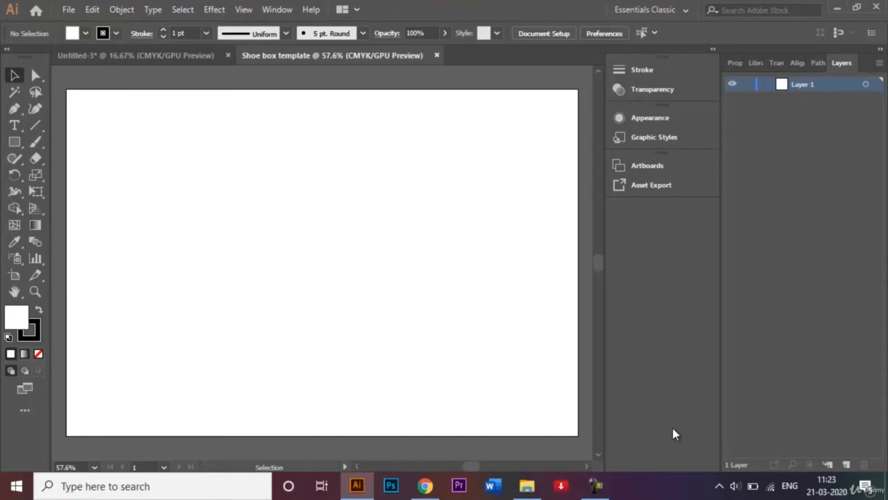
Step: Rename Layer 1 to 'Template'
double_click(807, 84)
key(BackSpace)
text(Template)
key(Return)
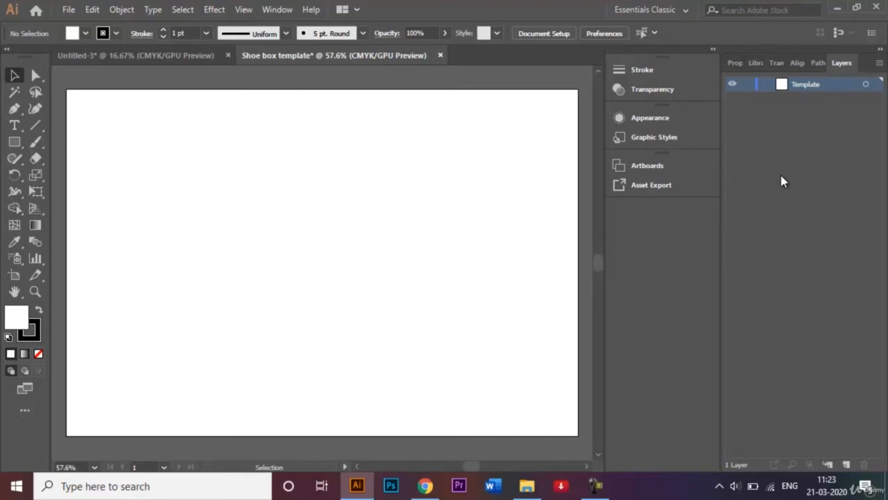
Step: Zoom out and glance at the adidas reference document before returning
key(ctrl+minus)
key(ctrl+minus)
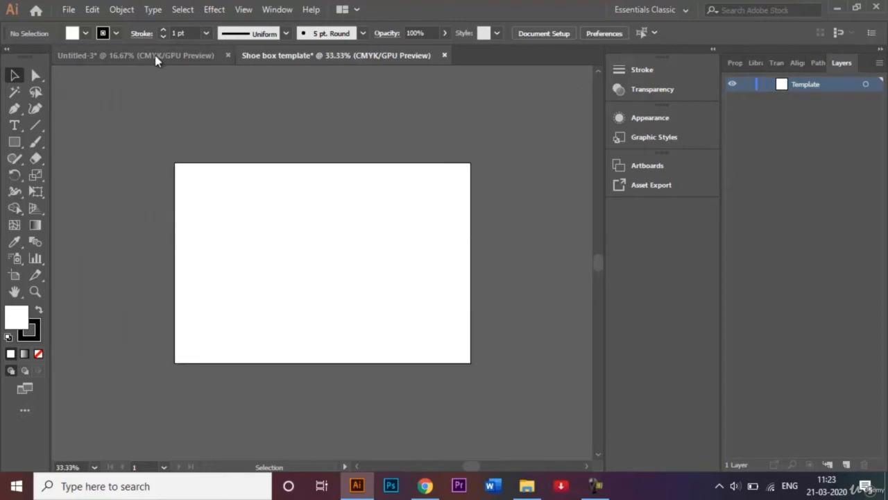
click(155, 55)
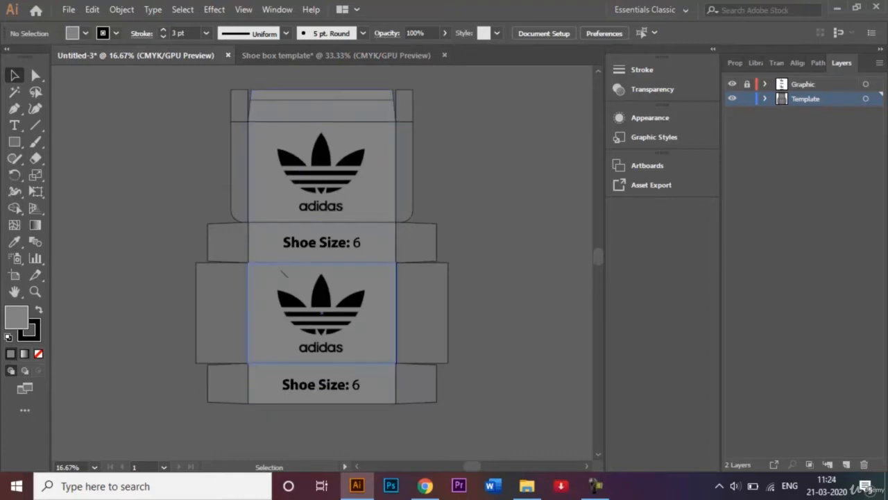
click(288, 55)
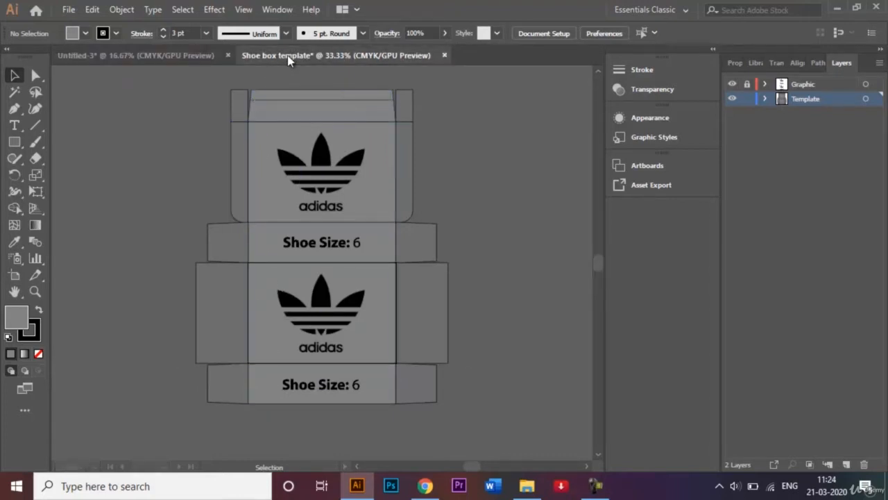
Step: Set the rectangle fill colour to light gray
click(11, 145)
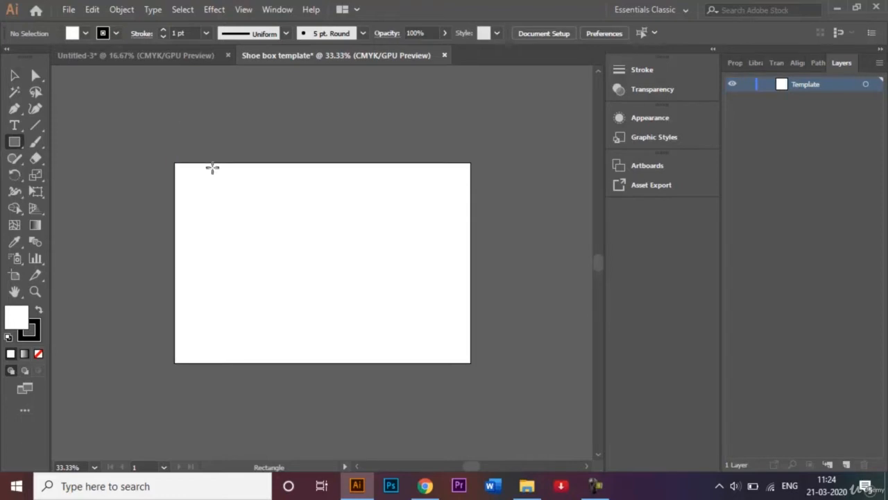
click(85, 33)
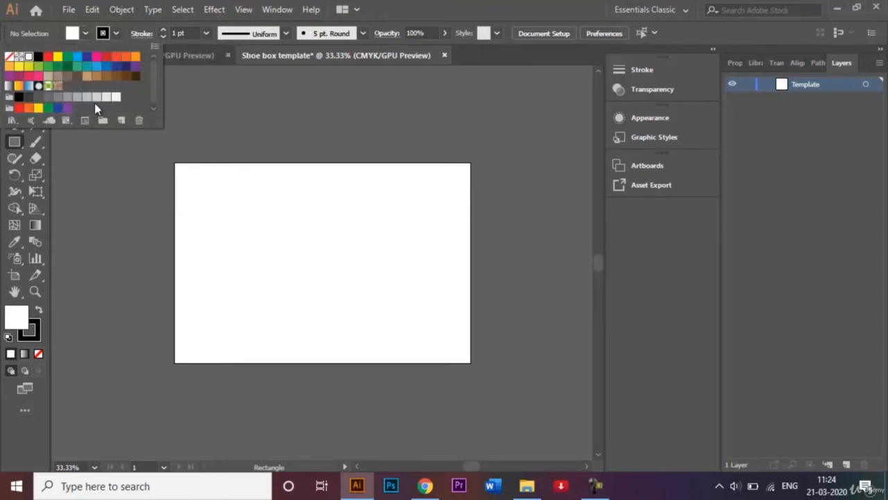
click(95, 97)
click(205, 224)
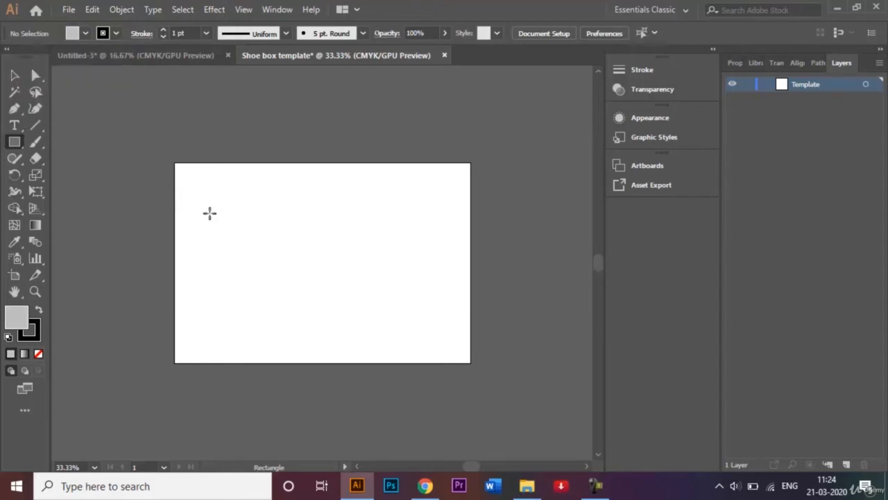
Step: Create a 310 × 210 mm rectangle and align it to the artboard's top-left corner
click(195, 196)
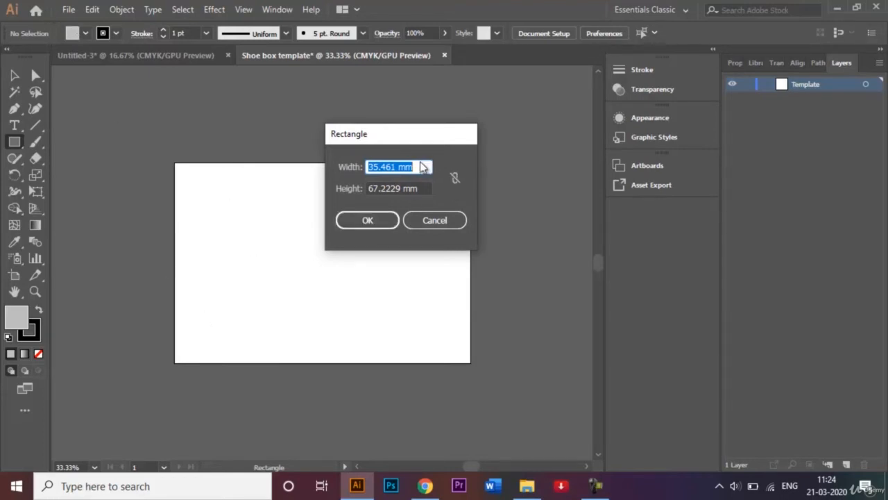
text(310)
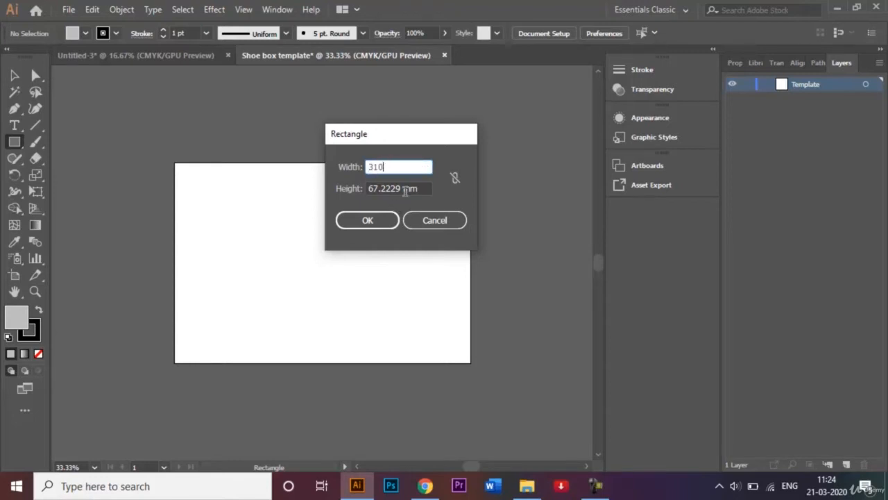
key(Tab)
text(210)
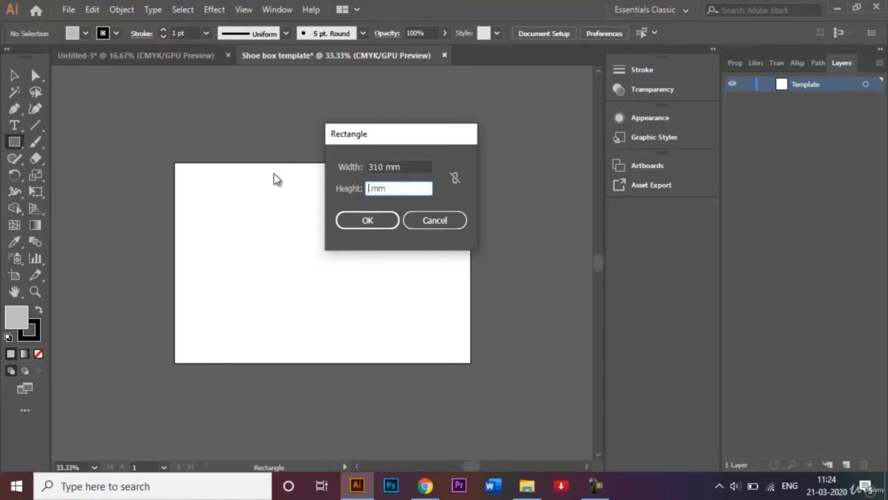
key(Return)
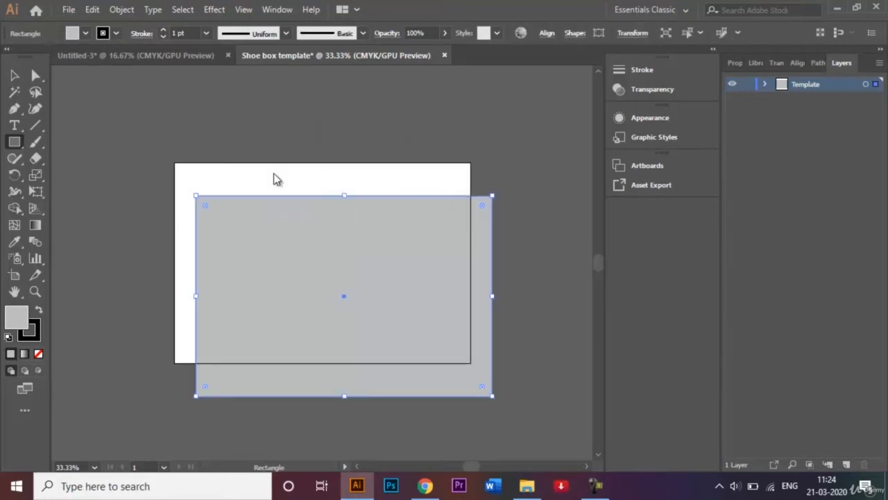
click(15, 75)
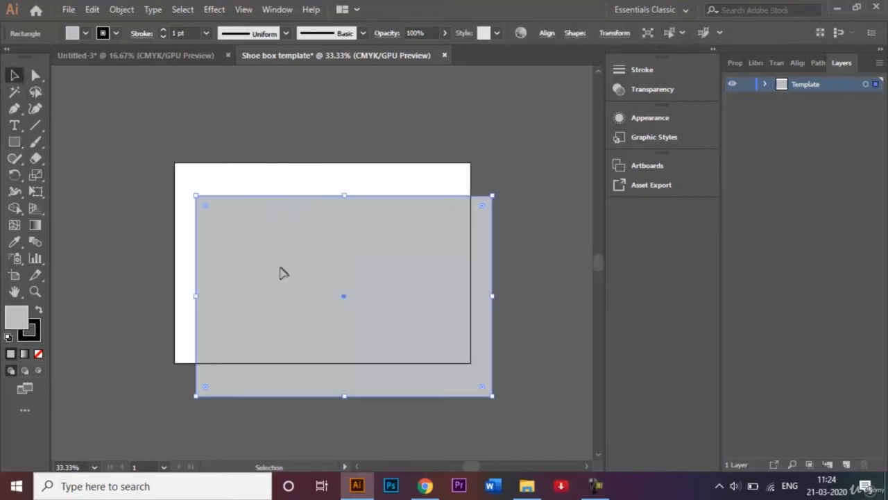
drag(279, 270, 236, 210)
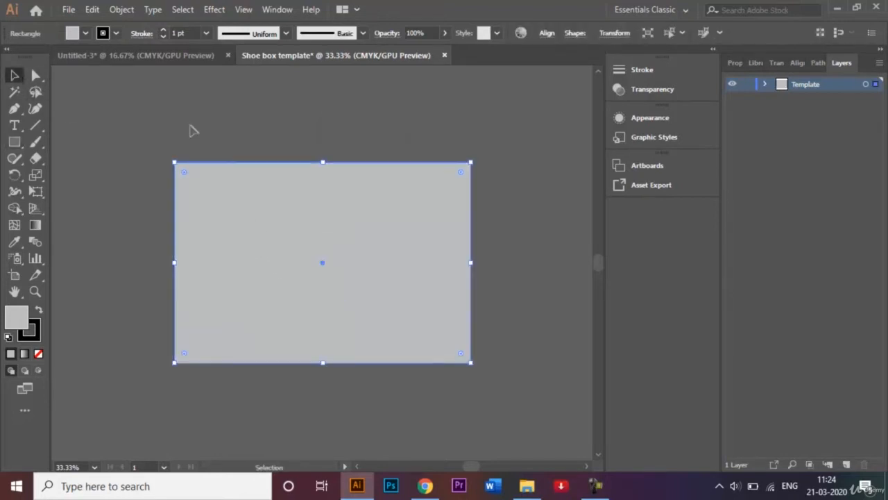
click(182, 123)
Step: Draw a flap rectangle above the main panel and duplicate it below
click(15, 142)
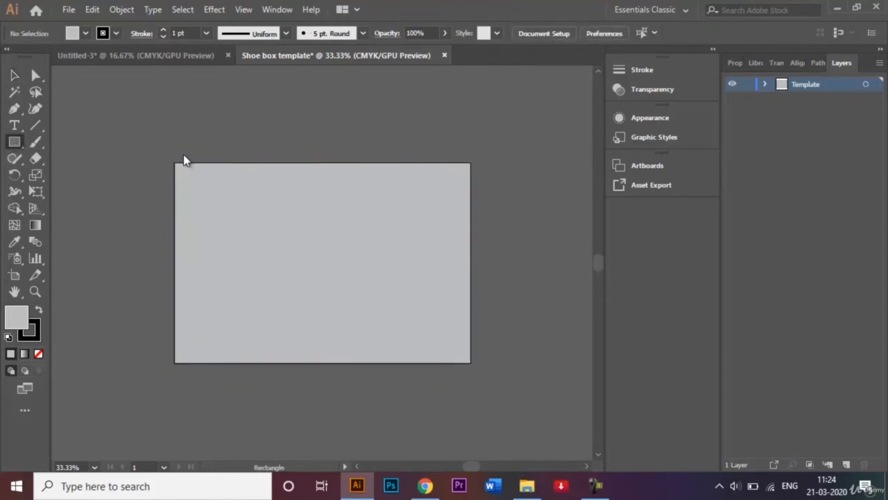
mouse_move(173, 162)
mouse_down()
mouse_move(256, 123)
mouse_move(431, 117)
mouse_move(472, 105)
mouse_up()
click(17, 80)
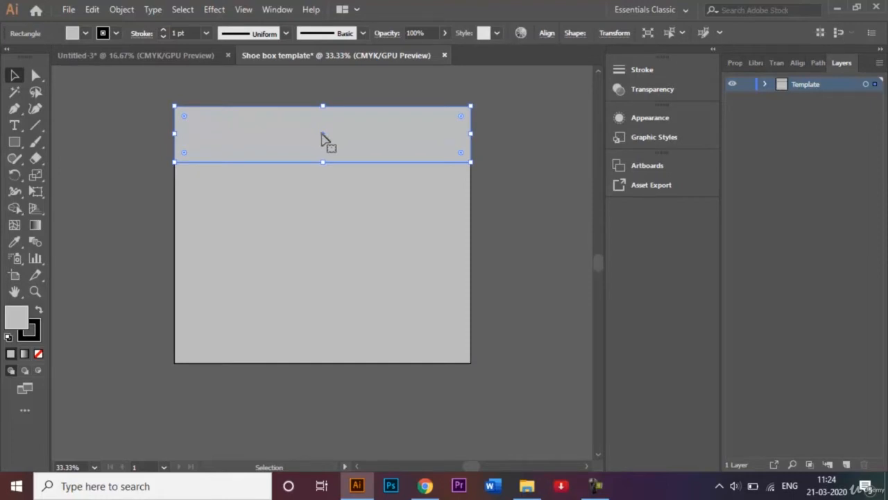
drag(321, 138, 323, 395)
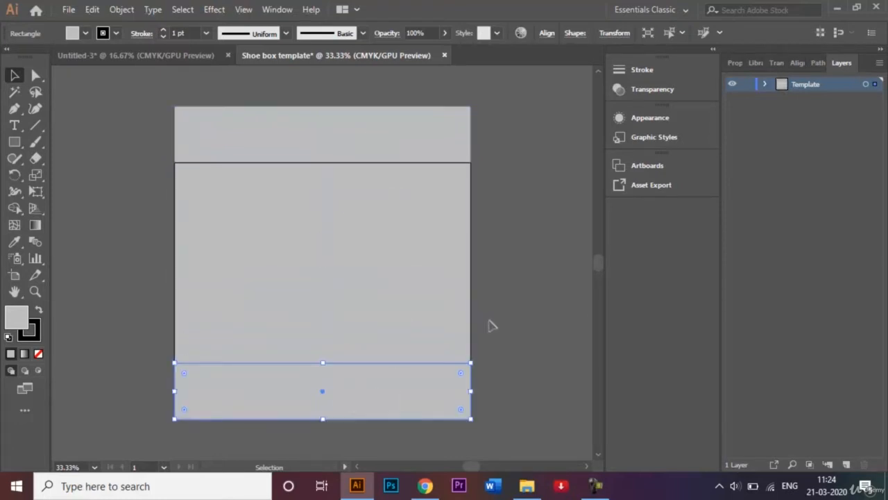
click(492, 324)
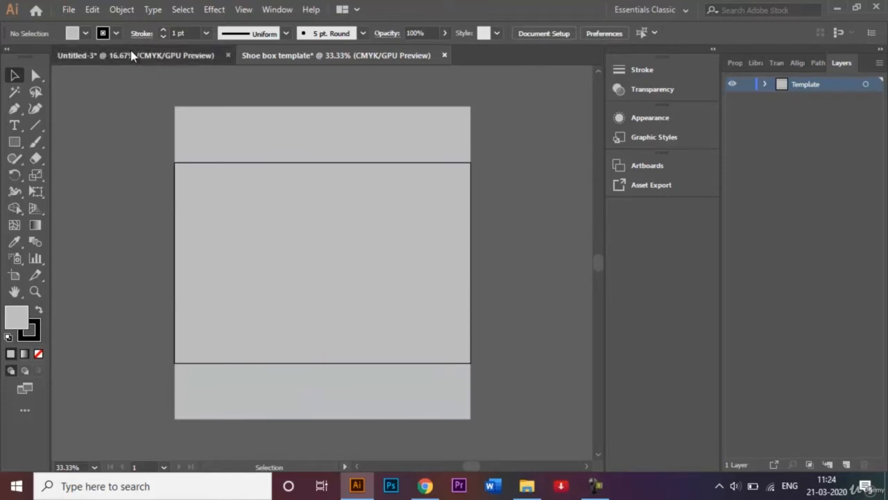
Step: Compare with the adidas reference design, then zoom out on the template
click(132, 55)
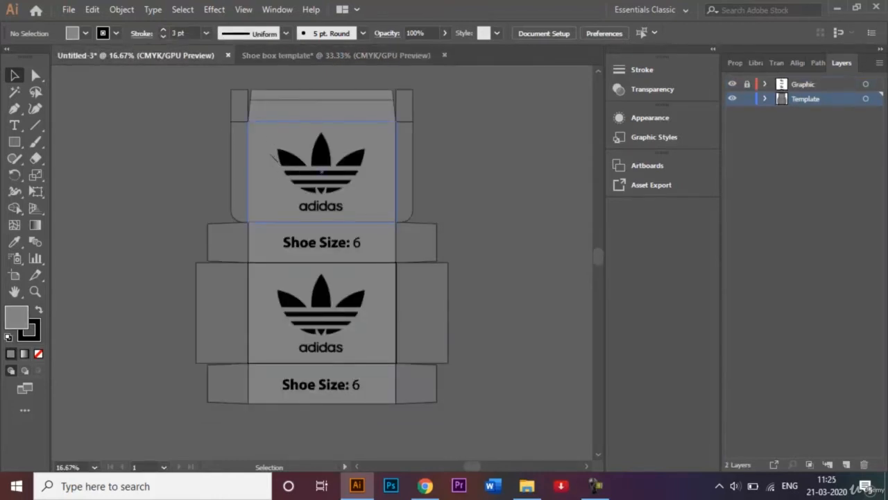
click(281, 56)
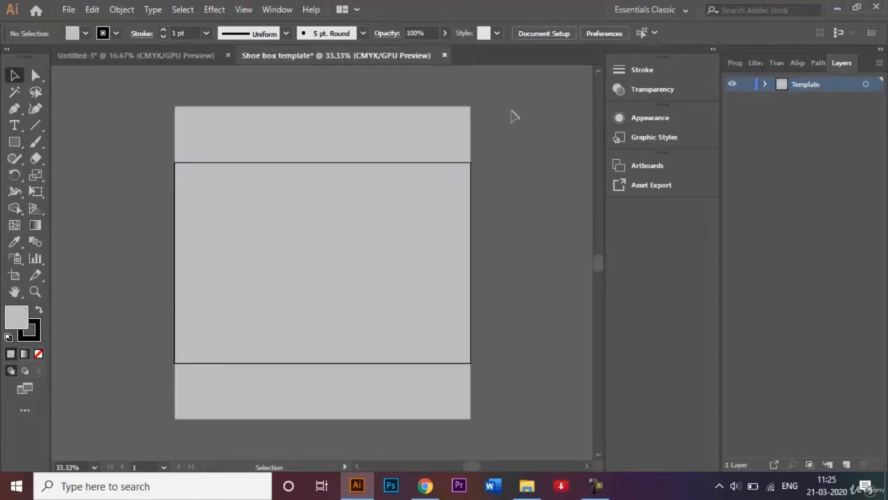
key(ctrl+minus)
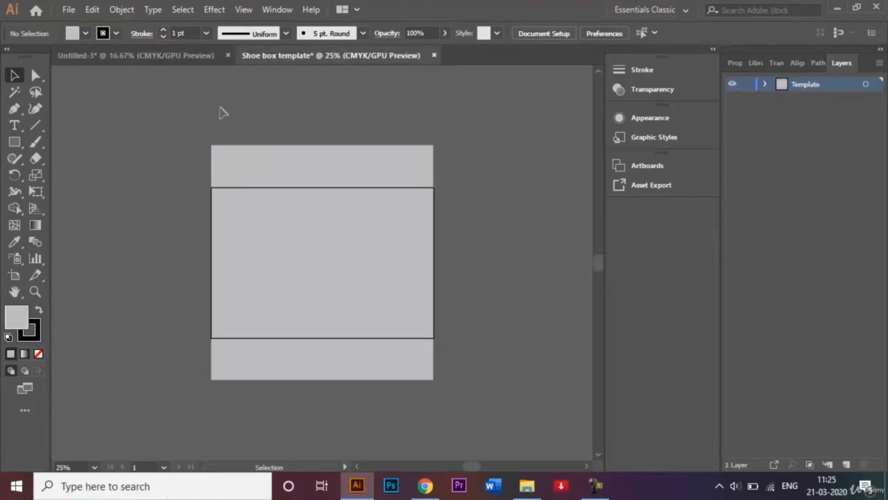
Step: Raise the middle panel rectangle about 18 mm, then view the finished adidas design
click(282, 243)
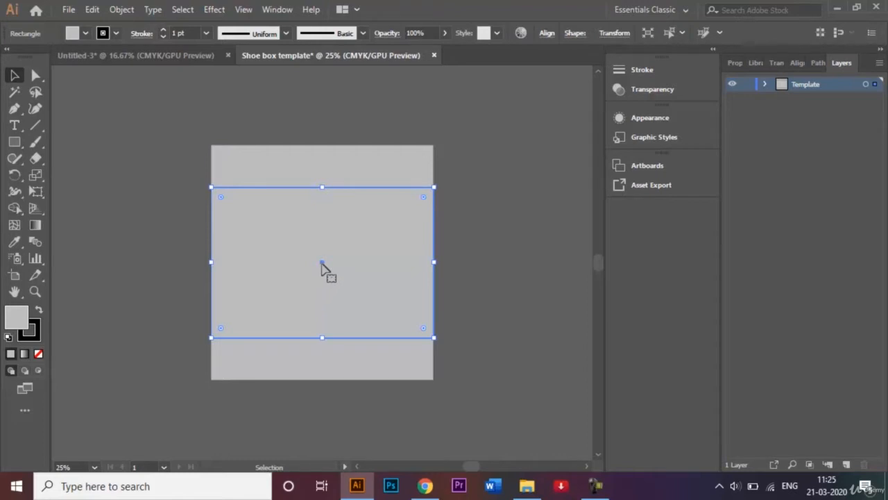
drag(321, 263, 322, 89)
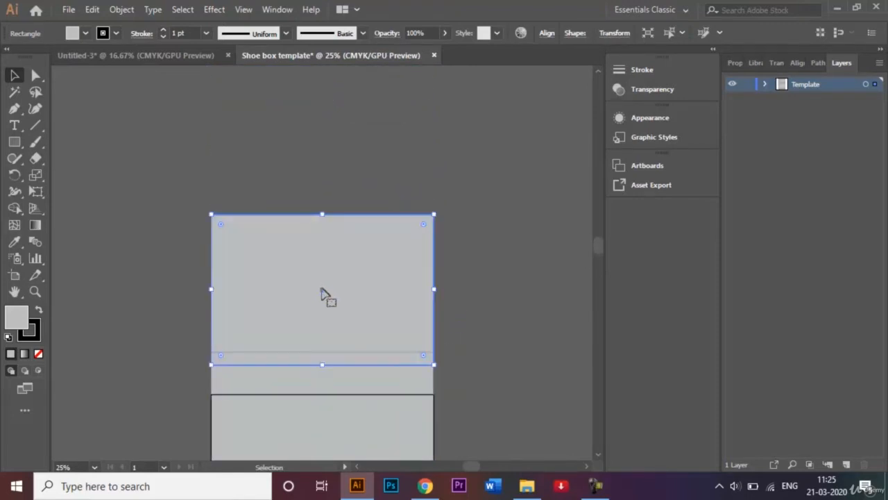
drag(322, 291, 322, 278)
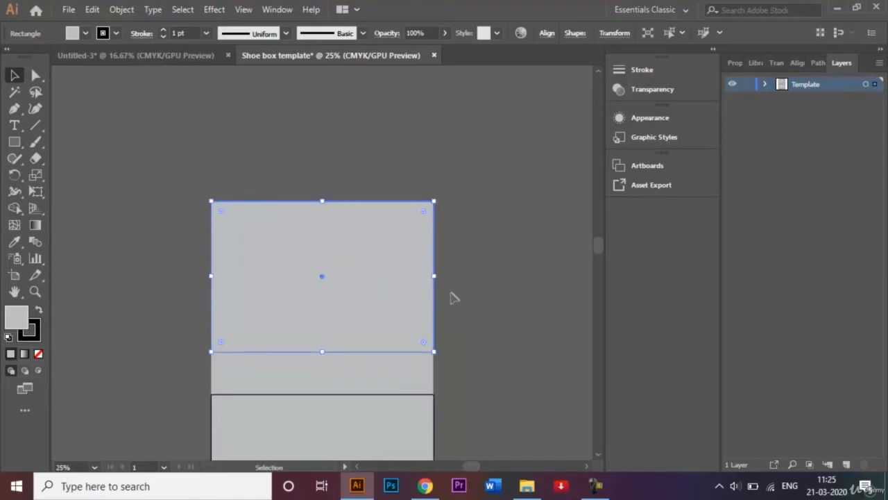
click(500, 307)
key(ctrl+minus)
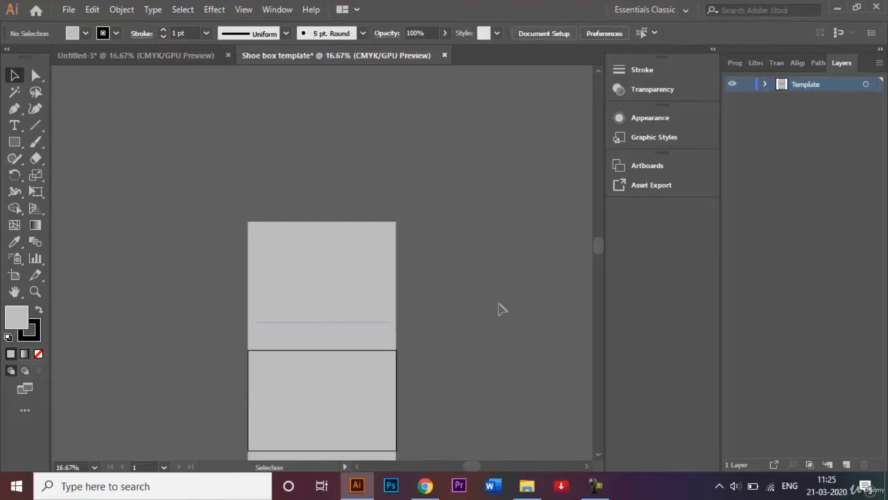
click(596, 455)
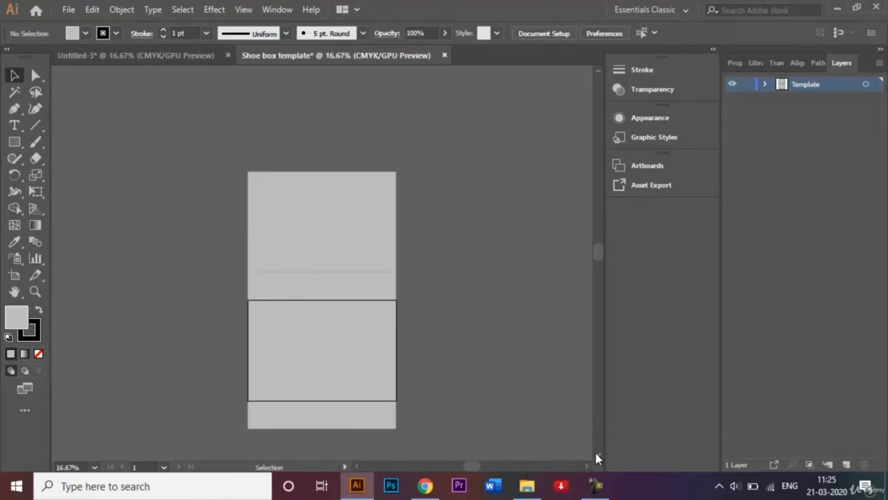
click(129, 61)
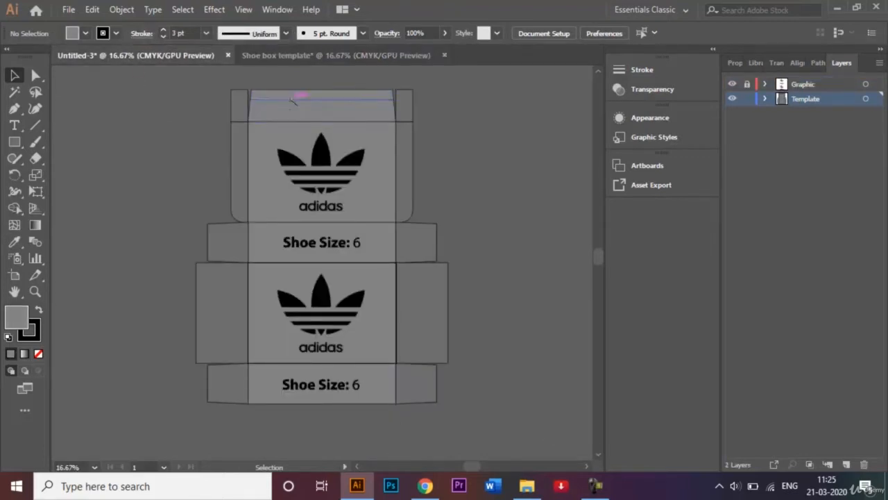
Step: Move the thin strip to the top of the template and compare with the reference
click(302, 55)
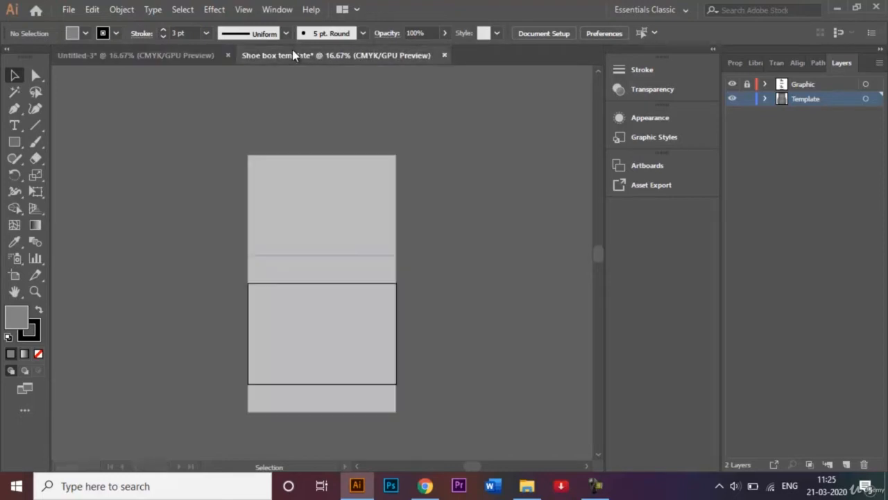
click(14, 143)
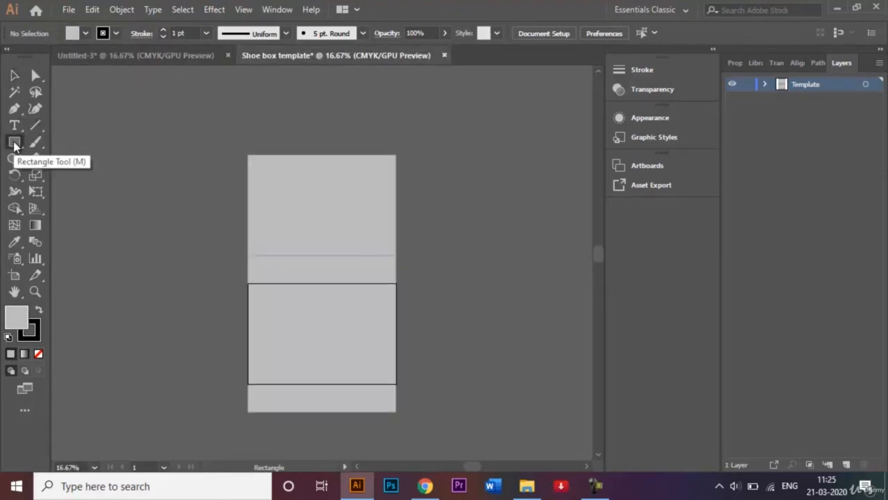
click(15, 75)
click(288, 276)
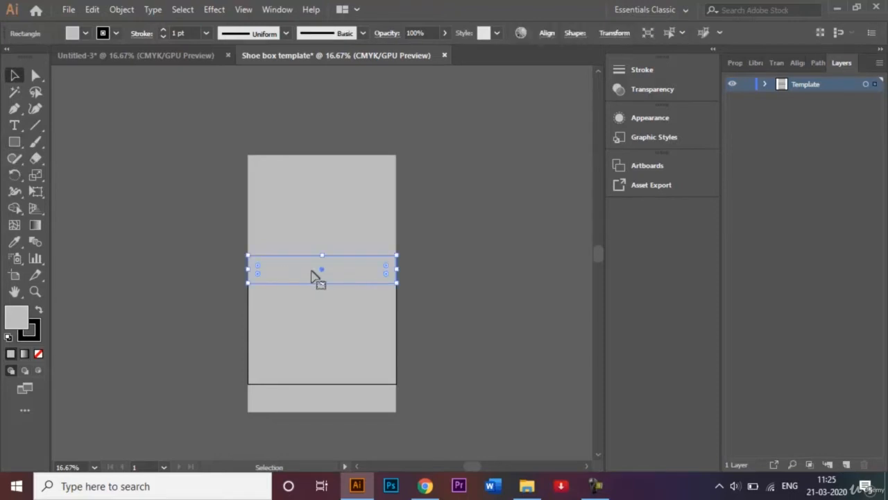
drag(323, 272, 325, 145)
click(464, 151)
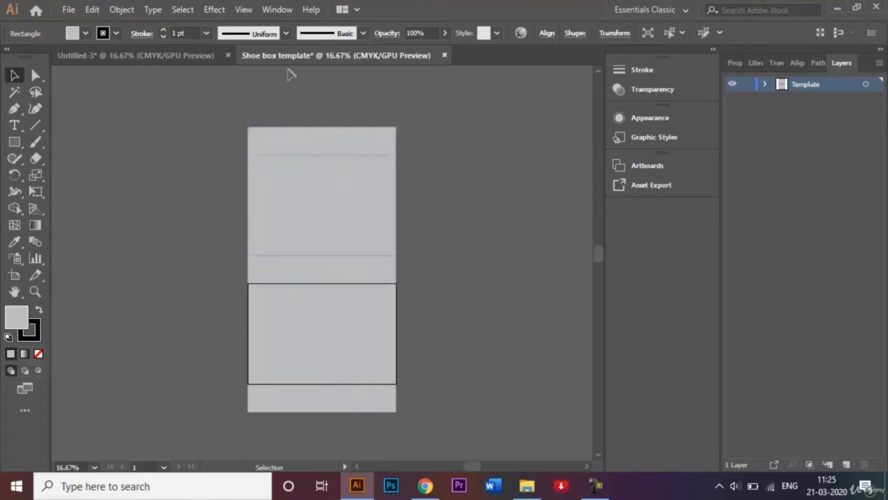
click(192, 56)
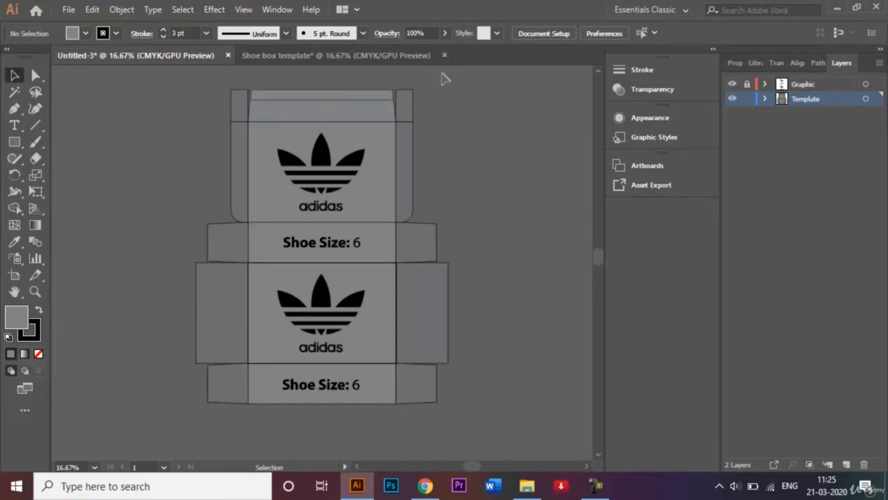
click(358, 55)
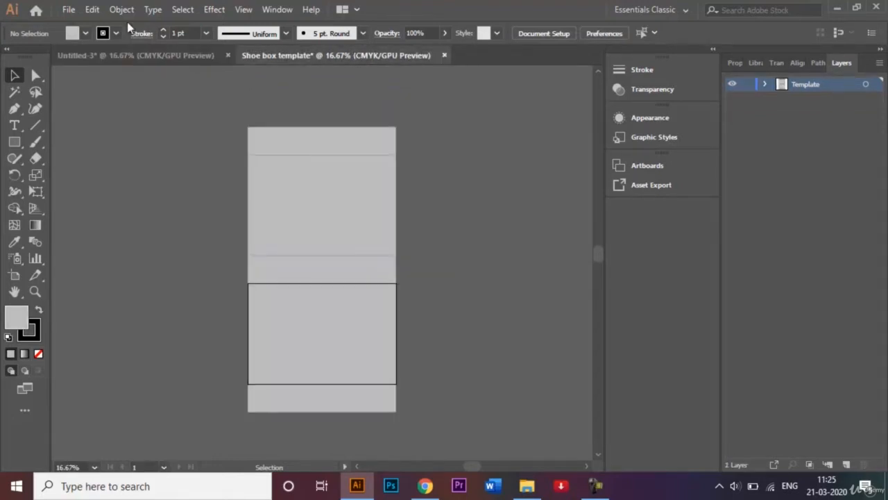
Step: Nudge the top strip's upper-left and upper-right anchors inward to taper the lid flap
click(38, 77)
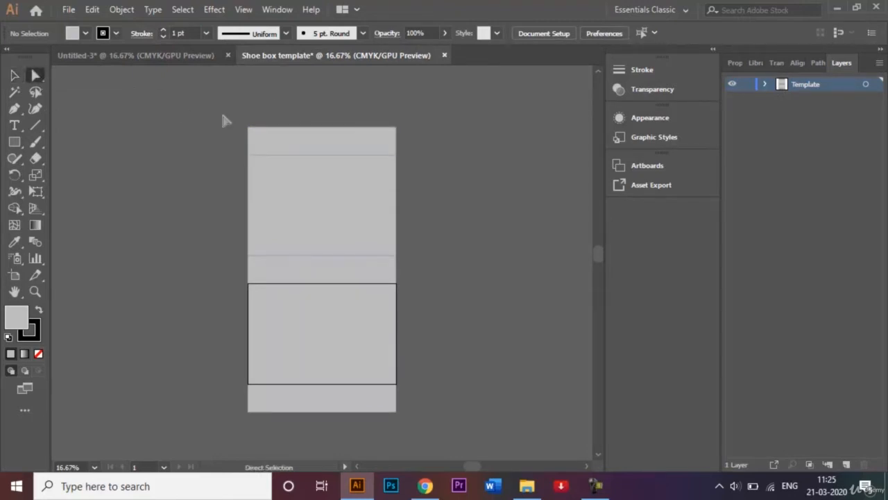
click(248, 128)
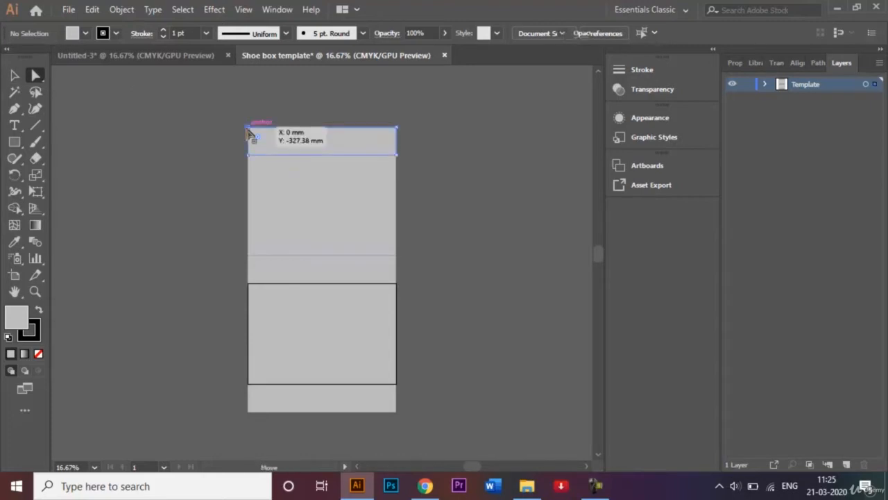
click(247, 129)
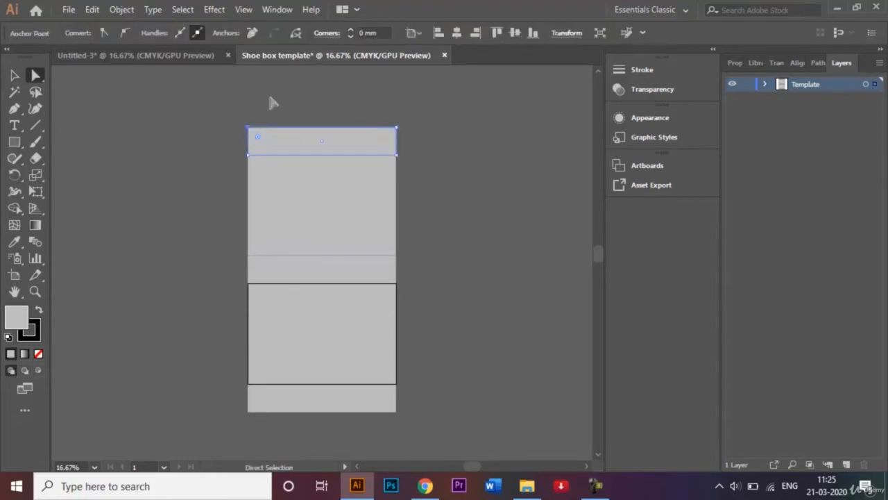
key(shift)
key(shift+Right)
key(shift+Right)
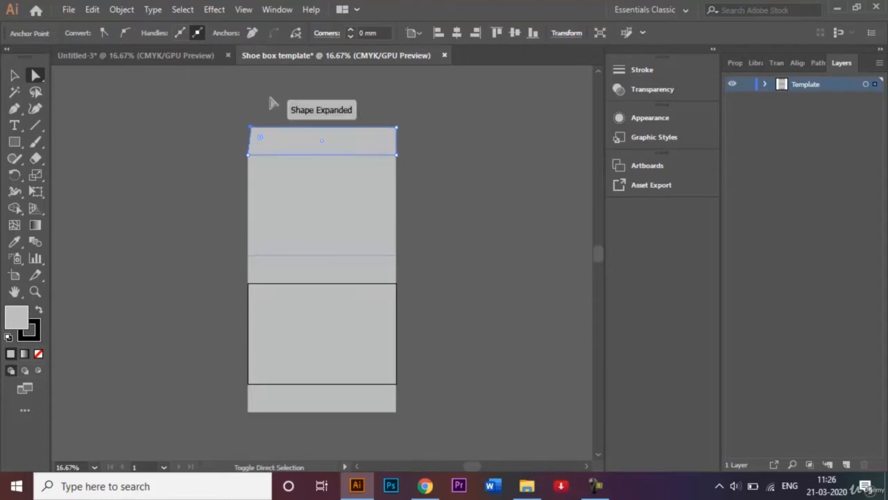
click(396, 128)
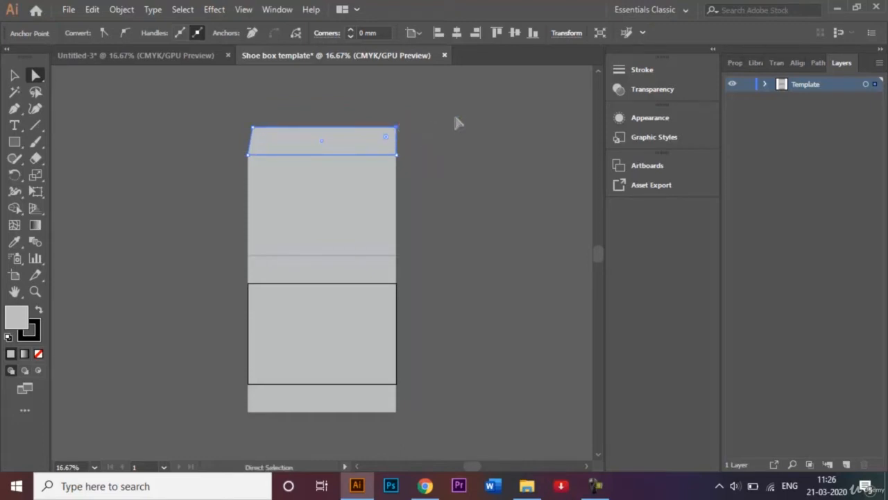
key(shift+Left)
key(shift+Left)
key(shift+Left)
Step: Deselect the tapered flap and check it against the adidas reference design
click(13, 75)
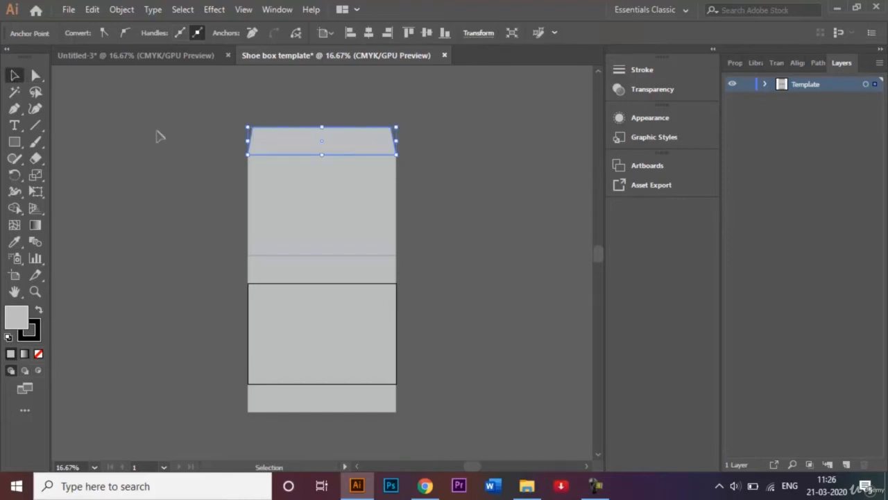
click(157, 134)
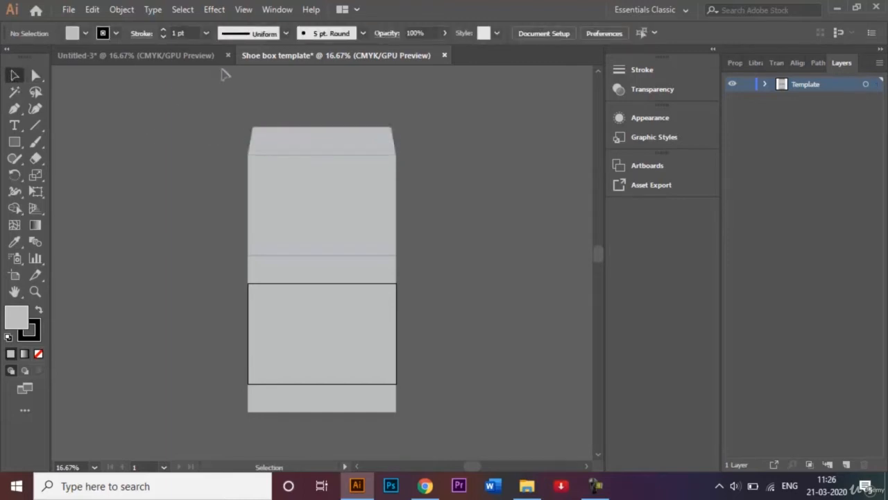
click(188, 55)
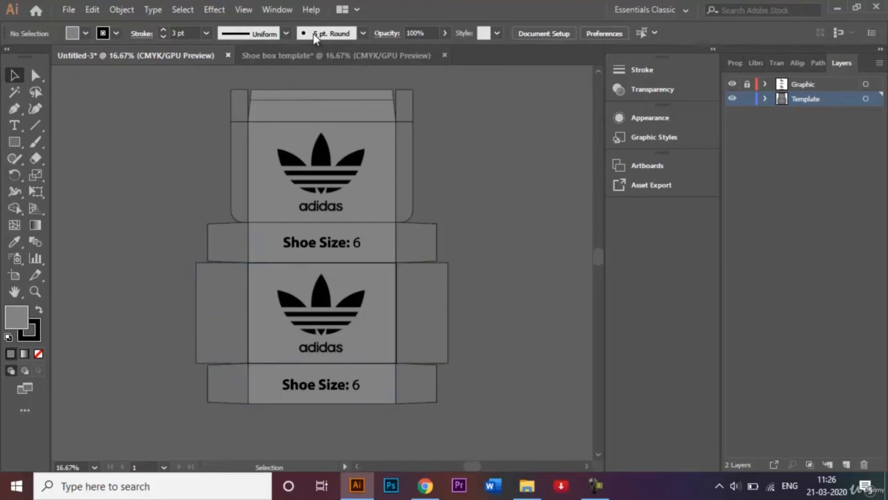
click(290, 60)
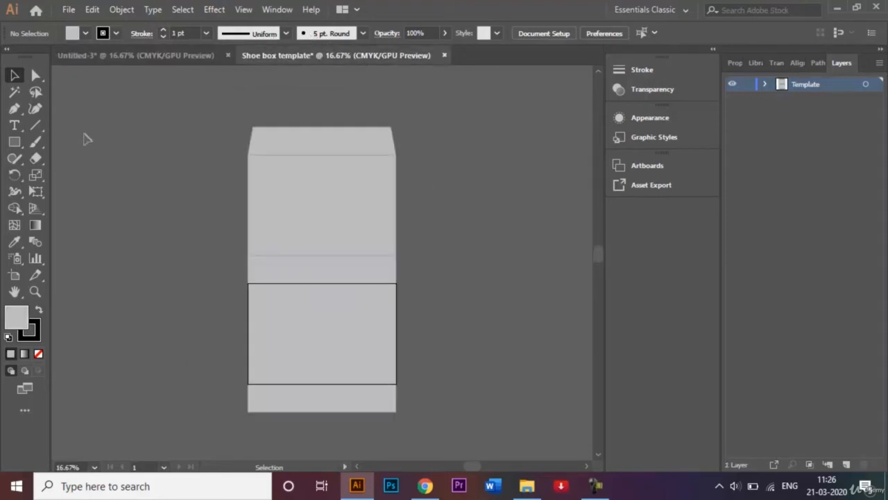
Step: Draw a 105 mm-wide side flap flush against the main panel's right edge
click(14, 142)
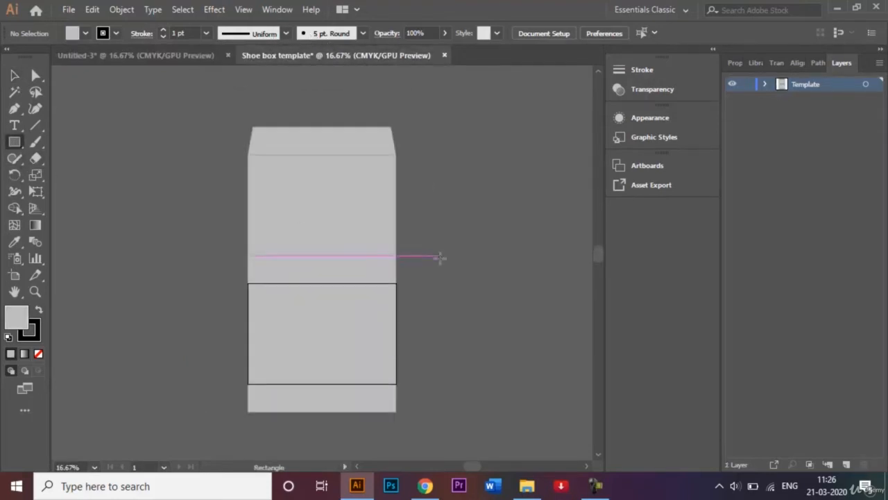
mouse_move(248, 257)
mouse_down()
mouse_move(406, 283)
mouse_move(396, 284)
mouse_up()
drag(396, 283, 452, 383)
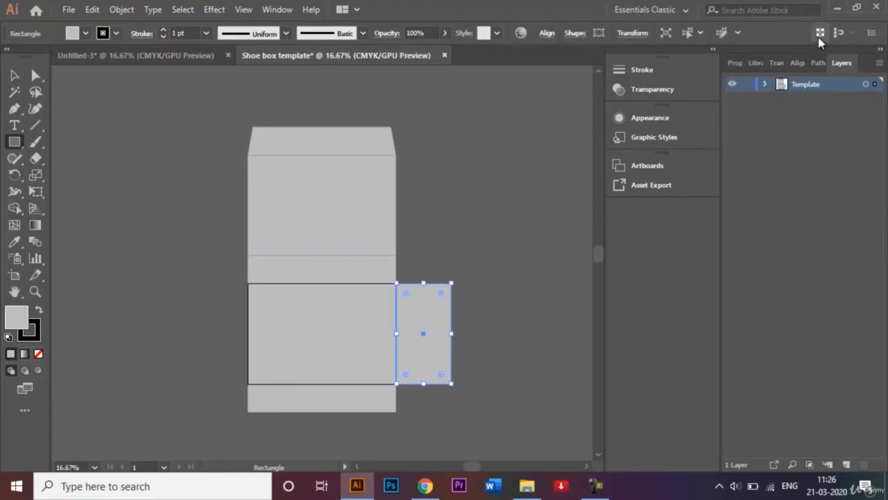
click(777, 63)
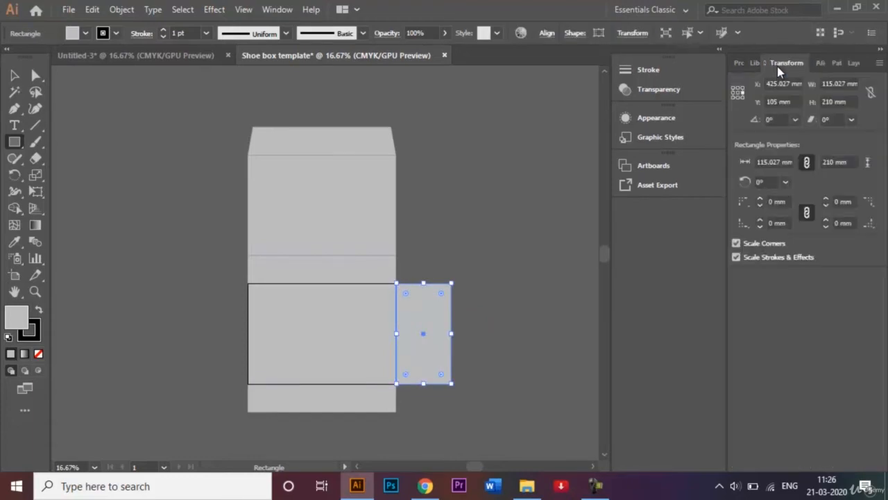
click(832, 84)
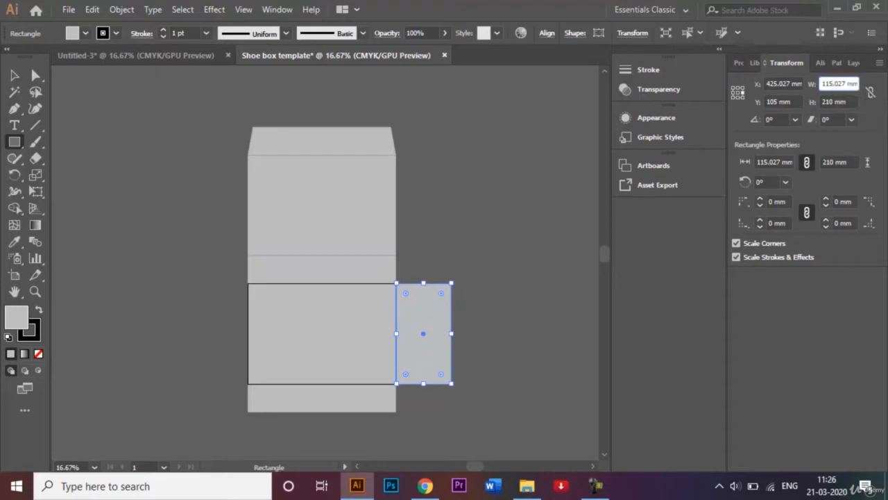
key(BackSpace)
key(BackSpace)
key(BackSpace)
key(BackSpace)
key(BackSpace)
key(BackSpace)
key(Return)
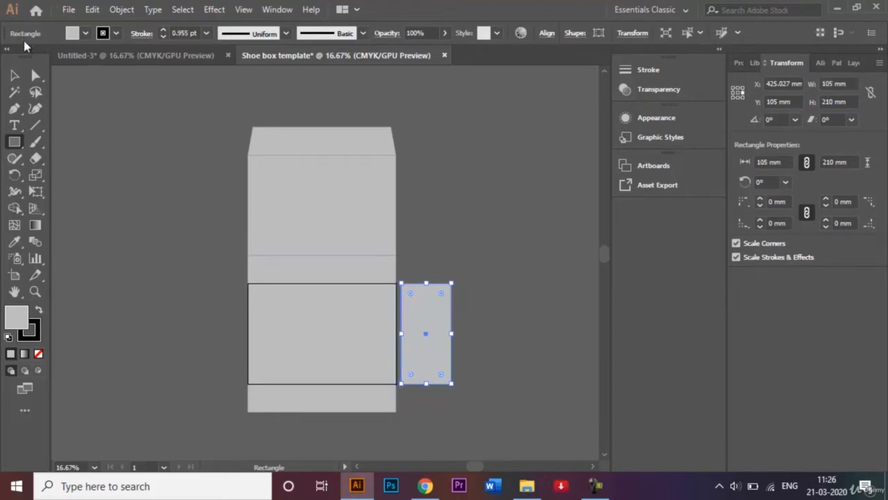
click(15, 75)
key(Left)
key(Left)
key(Left)
key(Left)
key(Left)
key(Left)
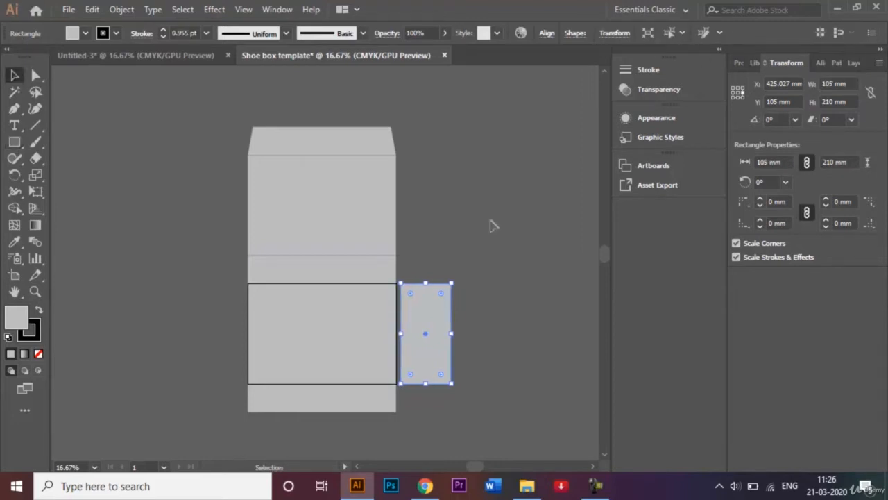
key(shift+Left)
key(shift+Left)
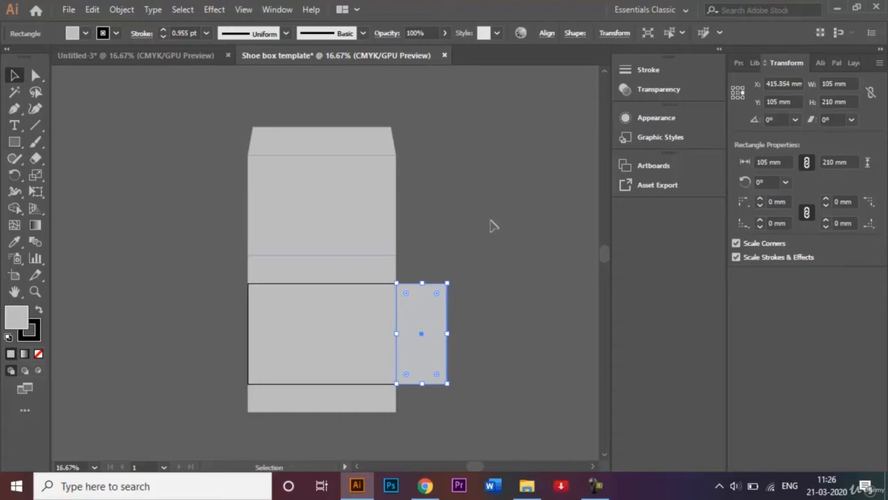
click(513, 264)
Step: Copy the side flap to the left side of the main panel
click(428, 337)
drag(426, 333, 229, 335)
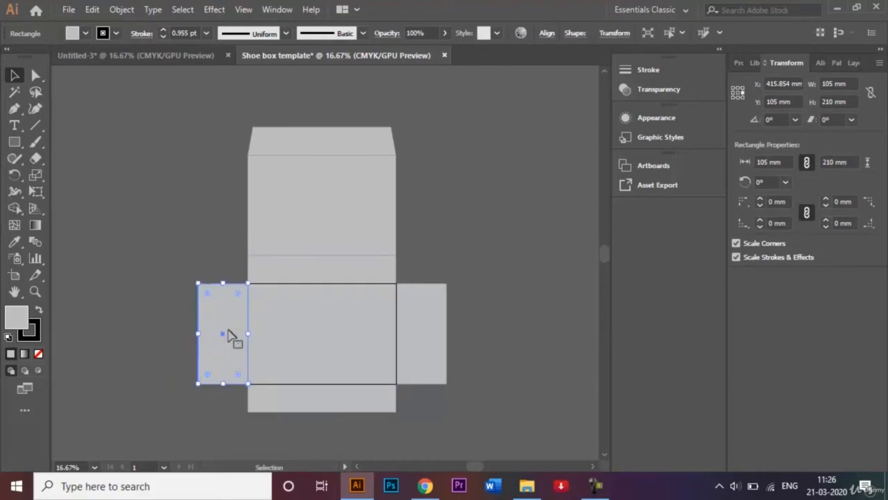
click(497, 259)
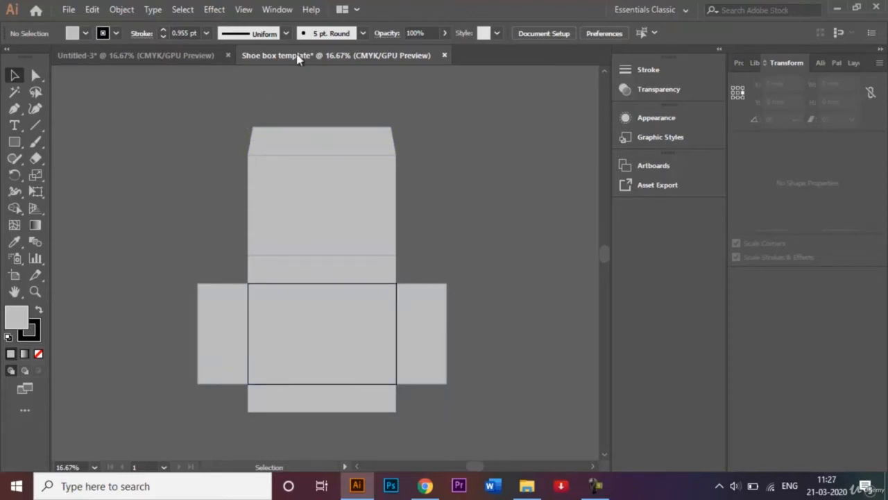
Step: Check the finished adidas design, then return to the shoe box template
click(178, 54)
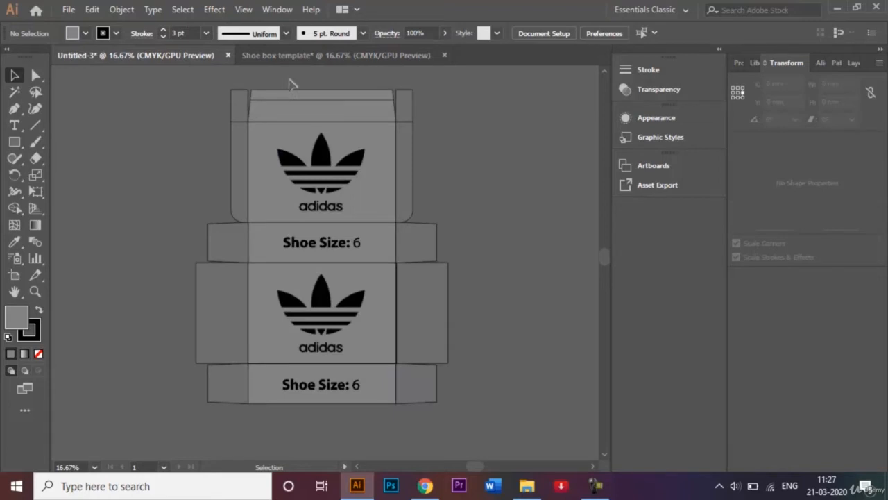
click(335, 59)
click(14, 141)
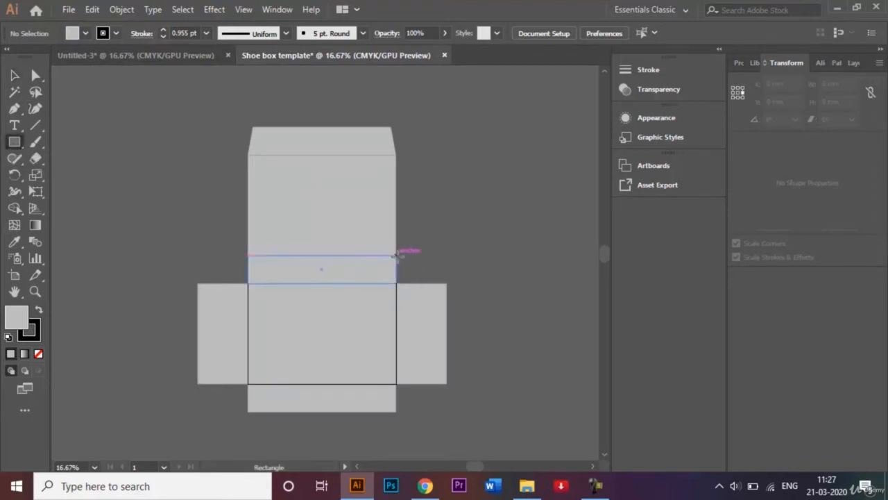
Step: Draw a small flap beside the upper panel and nudge the lower-right side panel left
drag(394, 254, 434, 284)
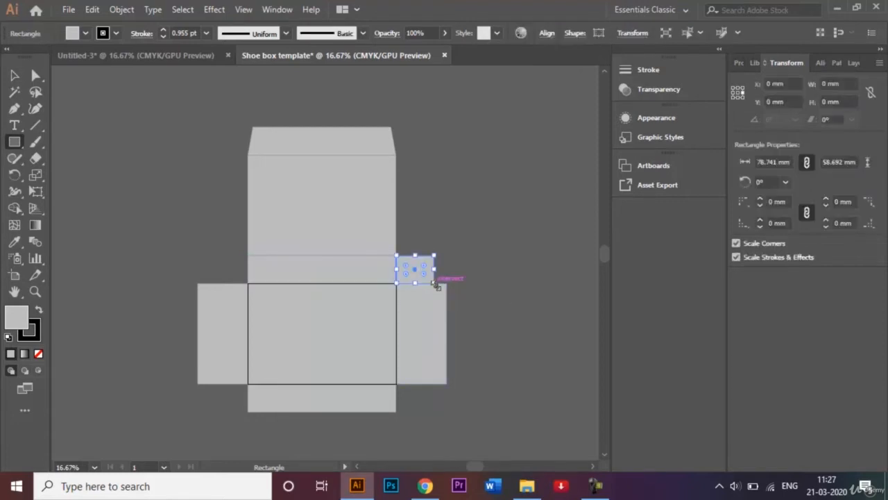
key(ctrl+equal)
key(ctrl+equal)
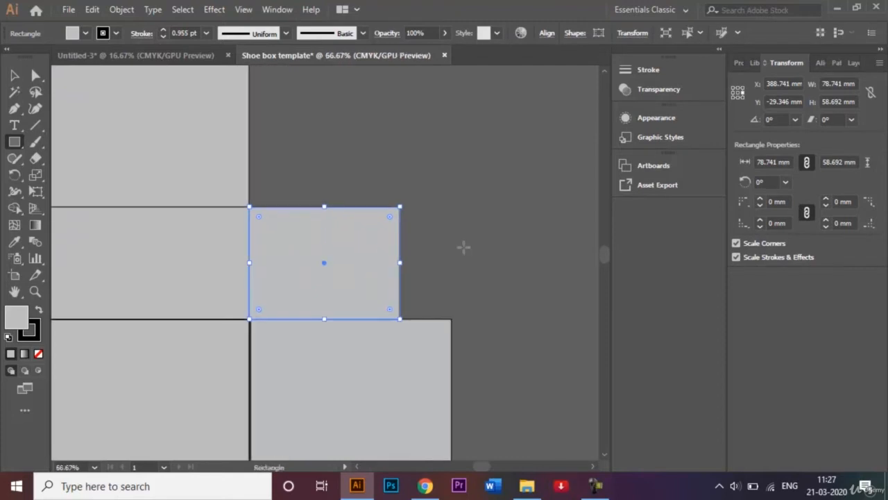
click(15, 74)
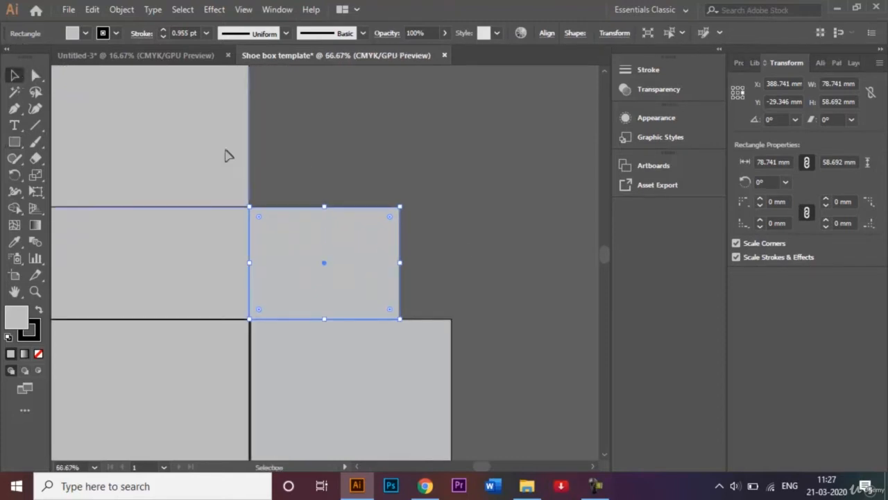
click(488, 233)
click(374, 366)
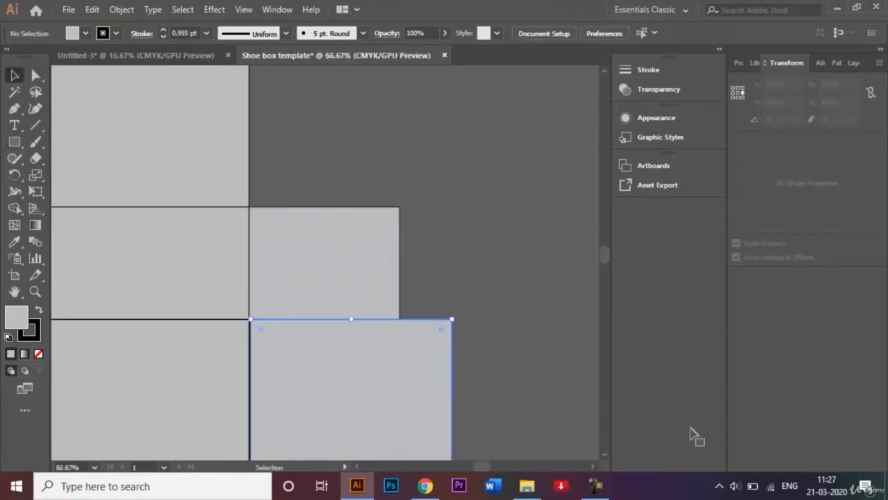
key(Left)
key(Left)
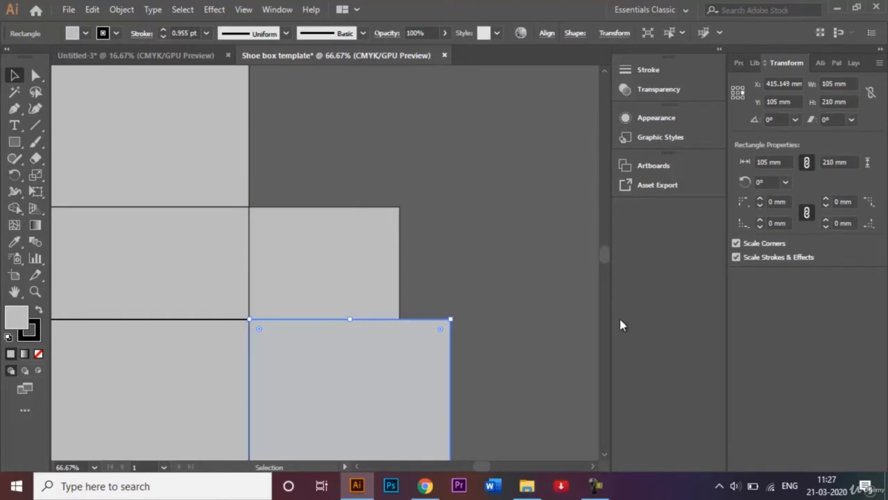
click(508, 310)
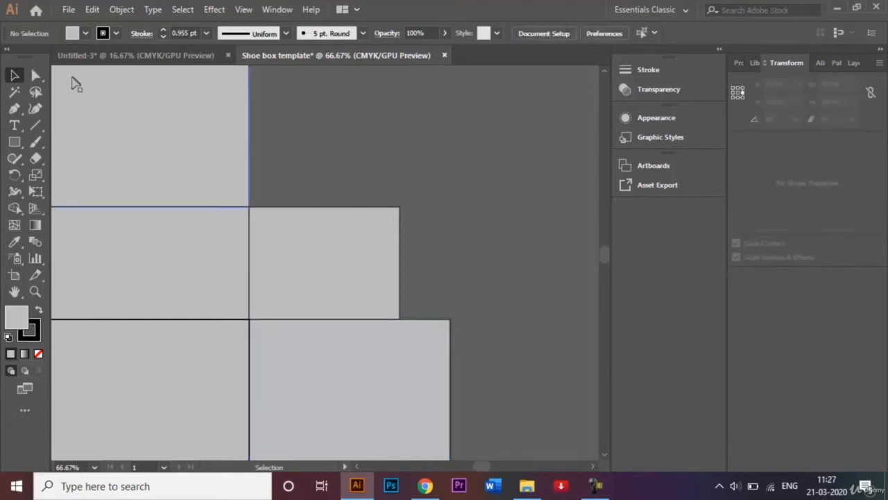
Step: Move the flap's right-hand corner points inward to taper it into a glue tab
click(39, 77)
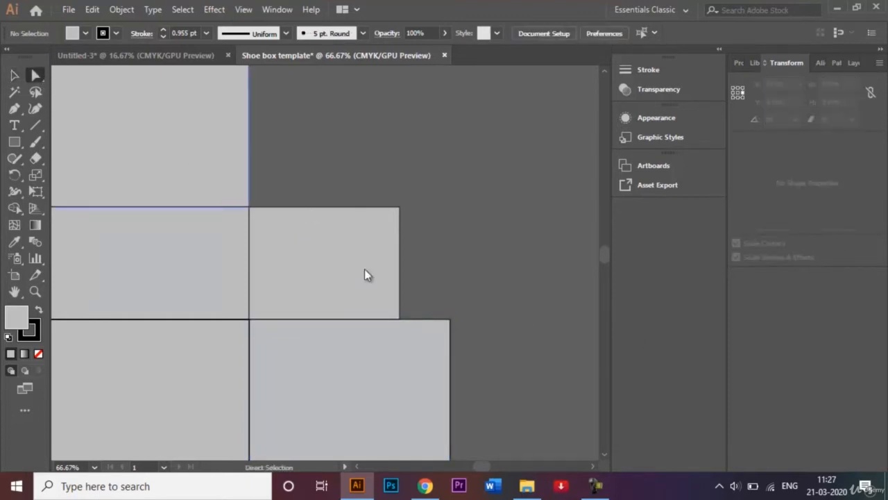
click(399, 319)
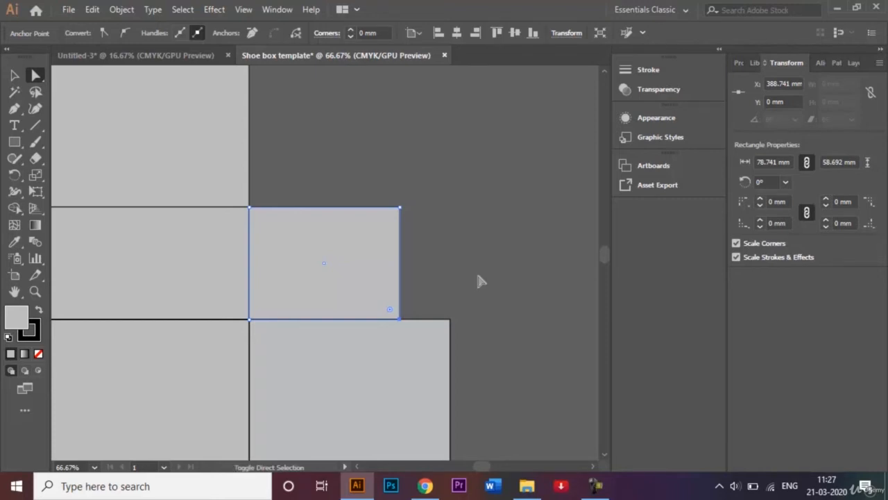
key(shift+Up)
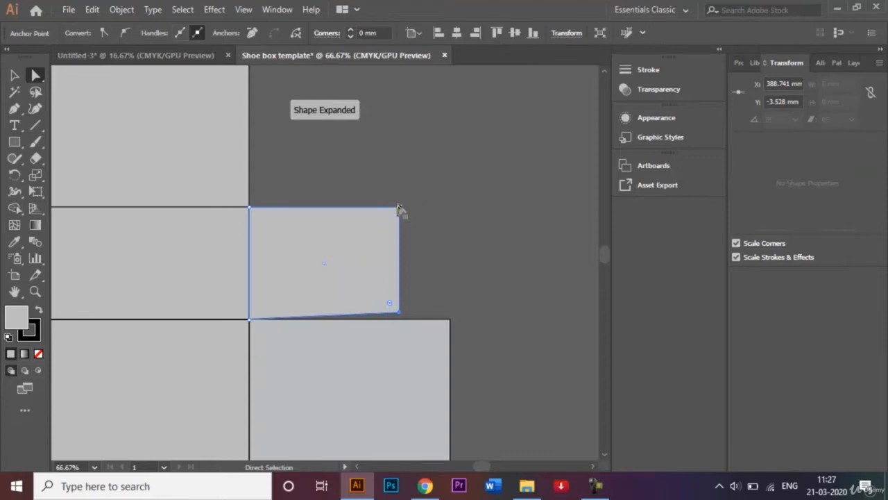
click(399, 207)
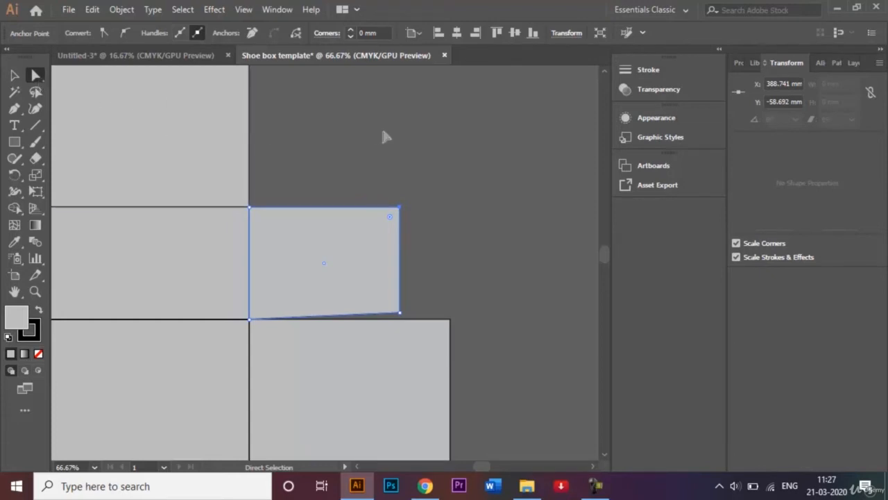
key(shift)
key(shift+Down)
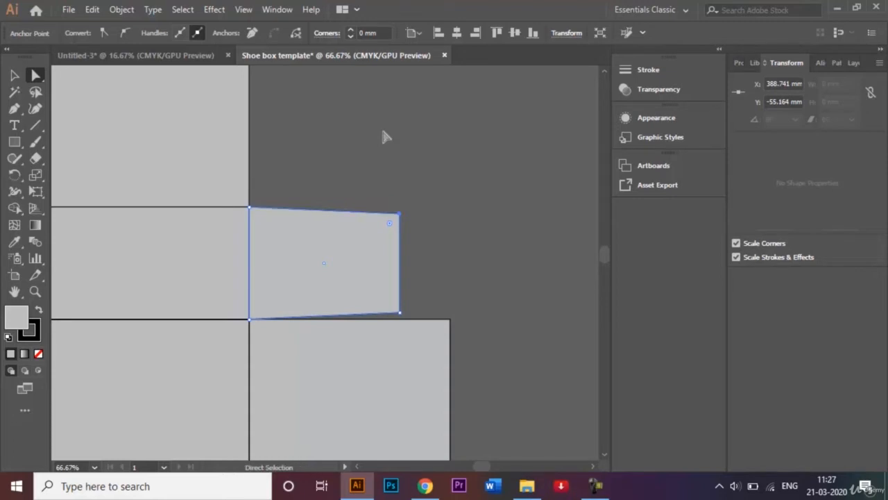
key(v)
click(303, 86)
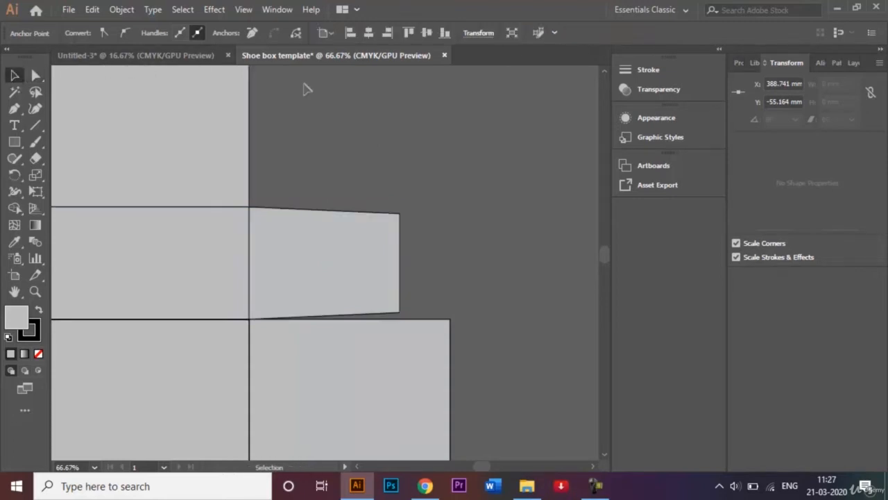
key(ctrl+minus)
key(ctrl+minus)
key(ctrl+minus)
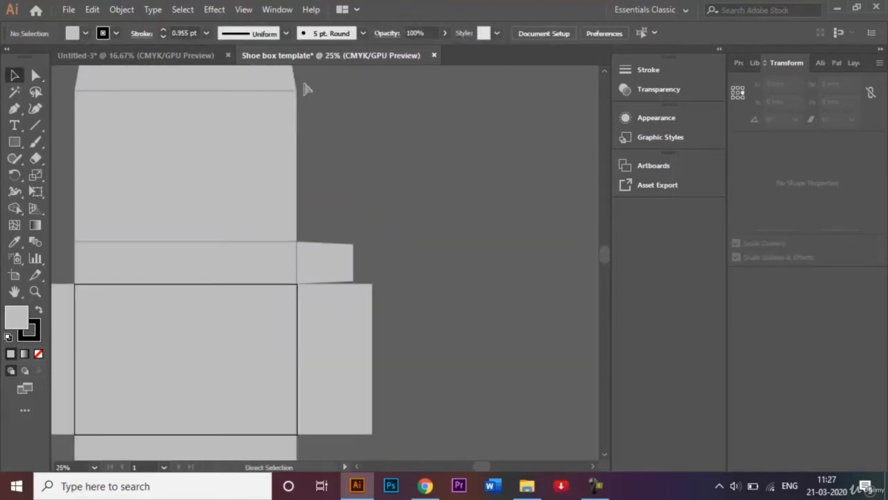
Step: Reflect a vertical copy of the glue tab and place it at the strip's left end
click(356, 466)
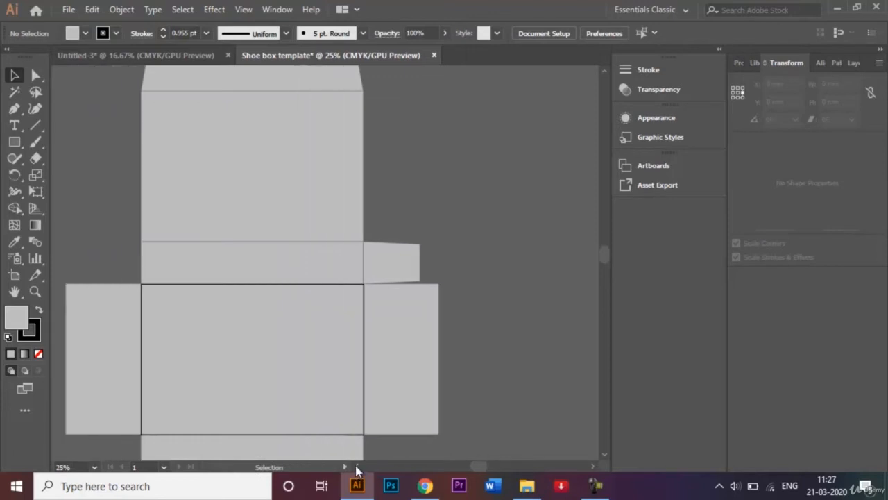
click(390, 256)
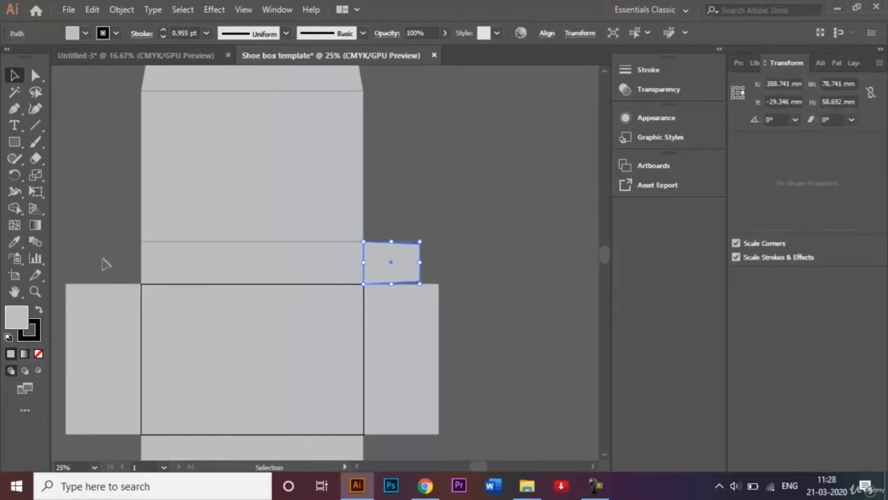
right_click(399, 272)
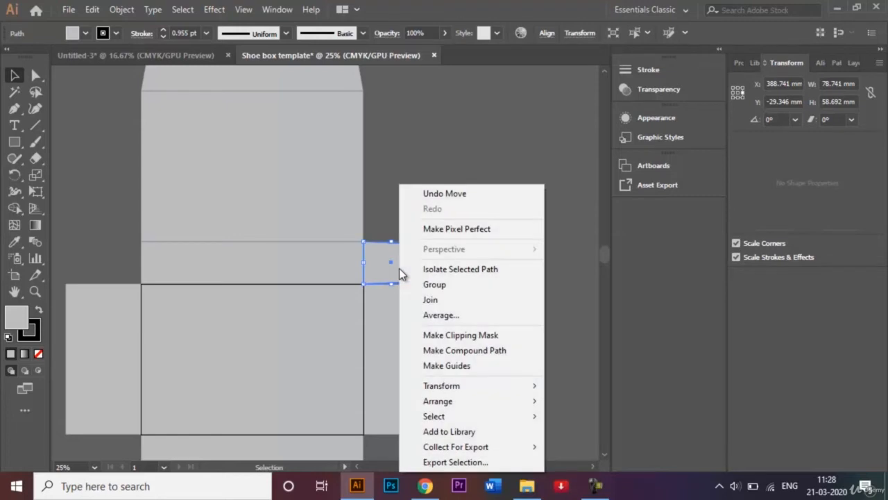
mouse_move(463, 401)
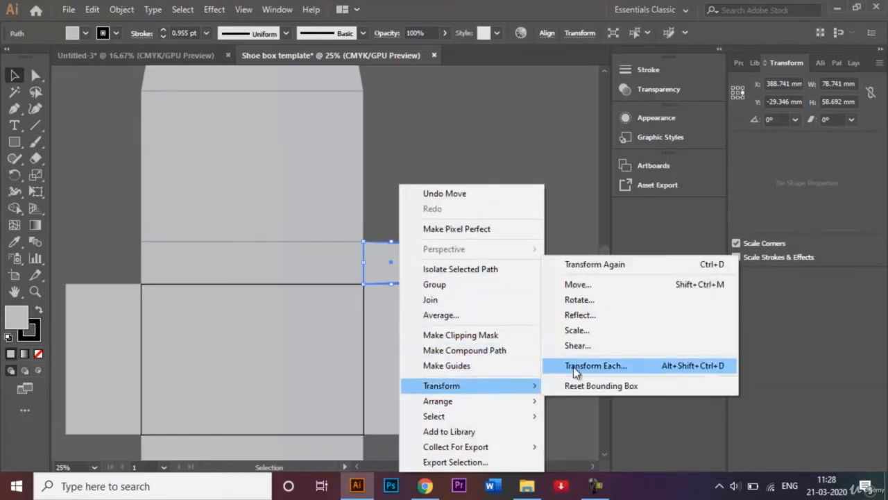
click(600, 314)
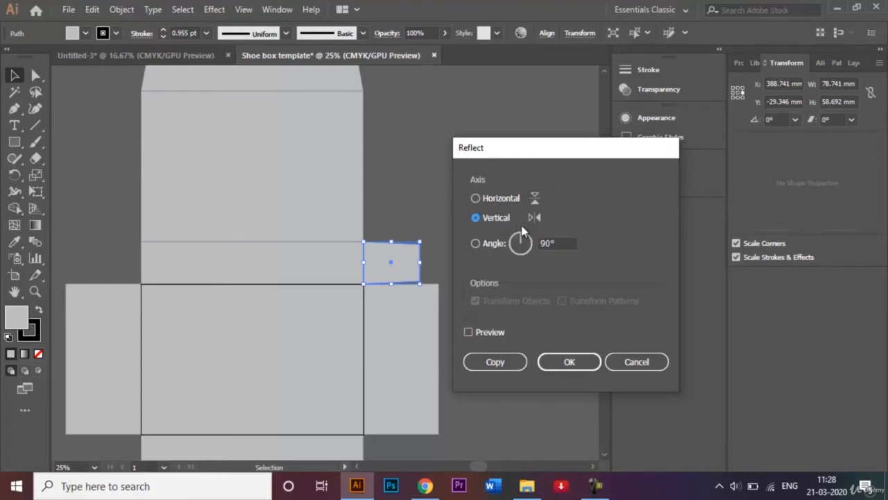
click(498, 366)
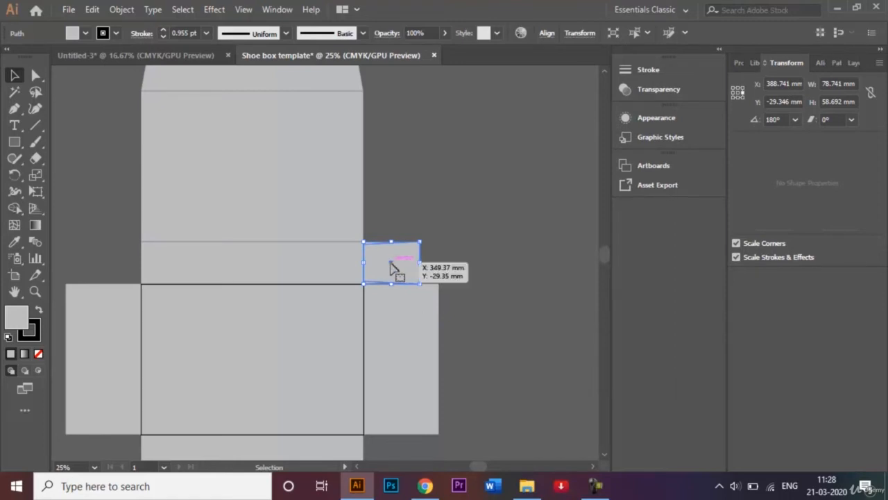
drag(391, 264, 113, 264)
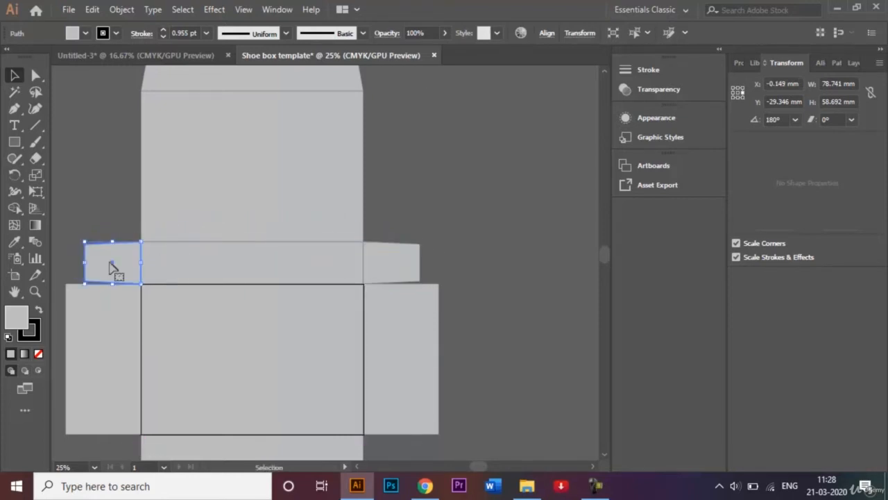
click(452, 236)
Step: Copy the strip and both glue tabs down to the bottom of the box
scroll(605, 456, down, 2)
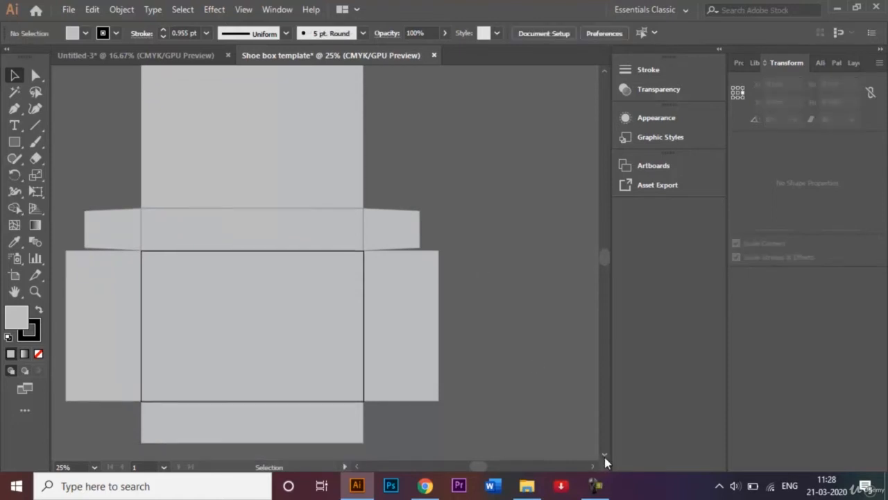
click(403, 204)
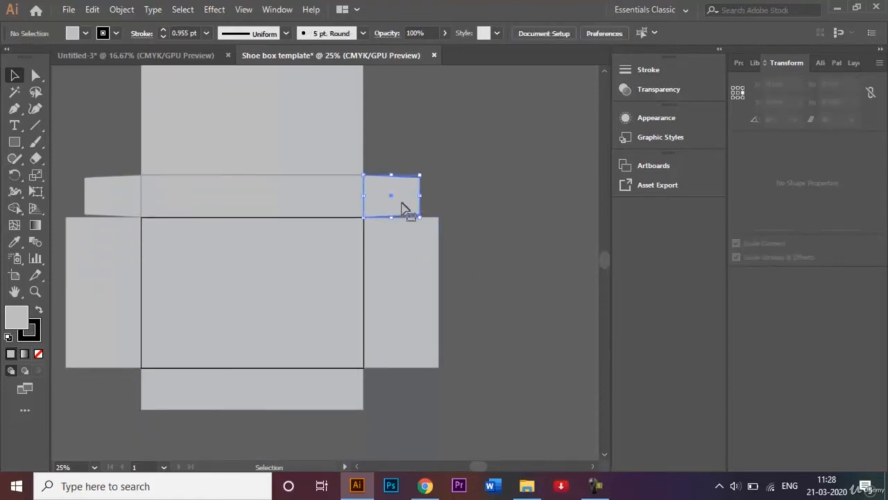
shift+click(118, 199)
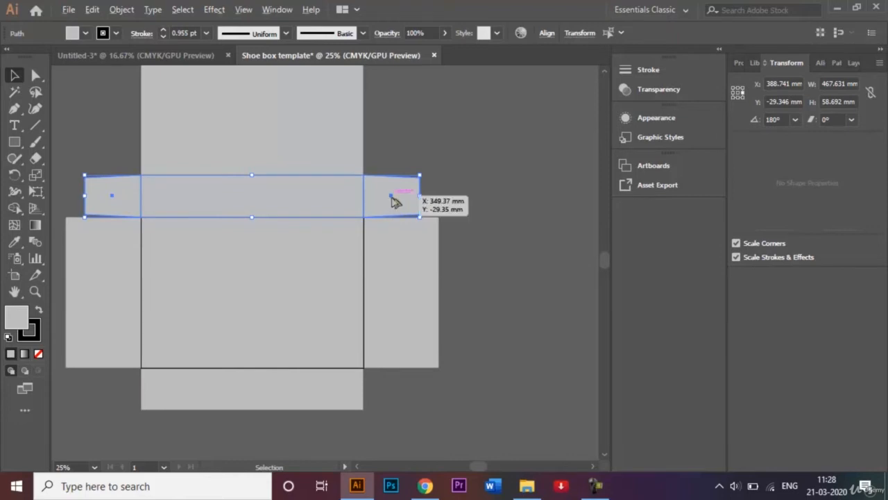
drag(392, 200, 395, 393)
click(499, 247)
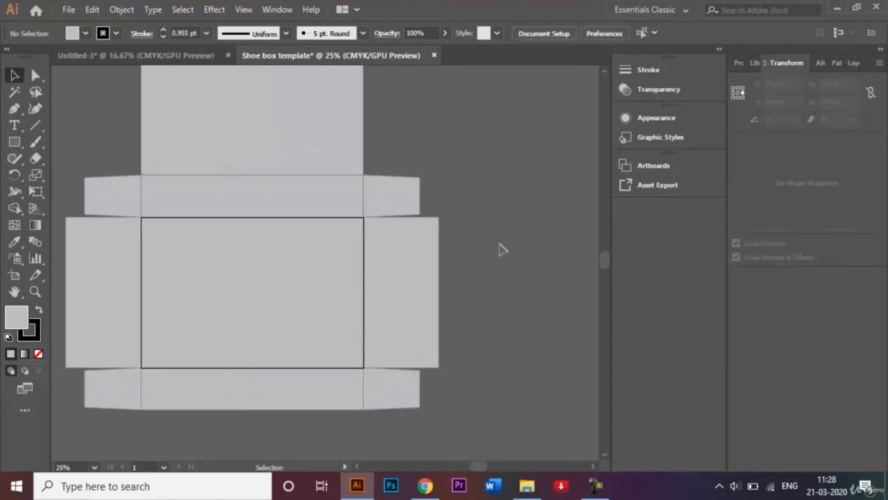
key(ctrl+minus)
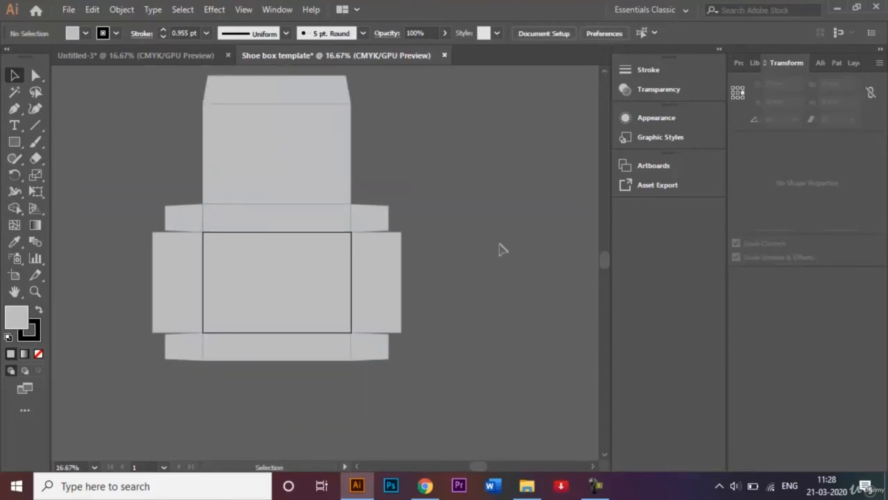
click(186, 55)
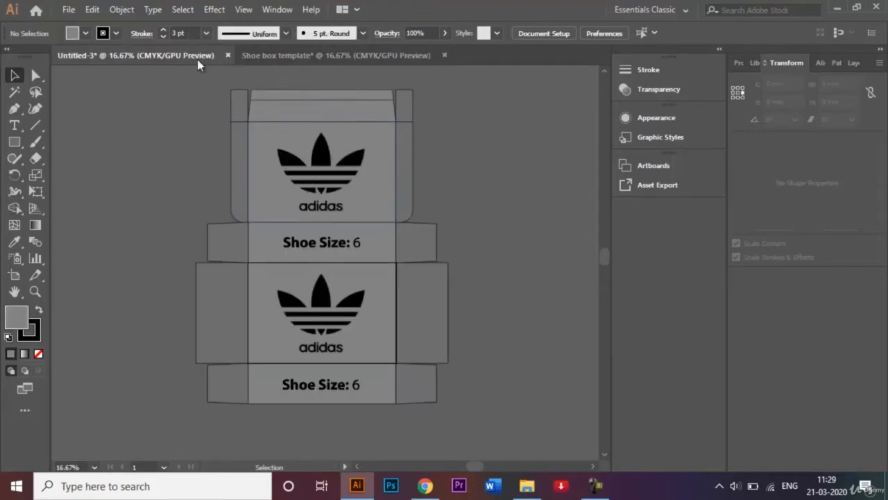
click(269, 57)
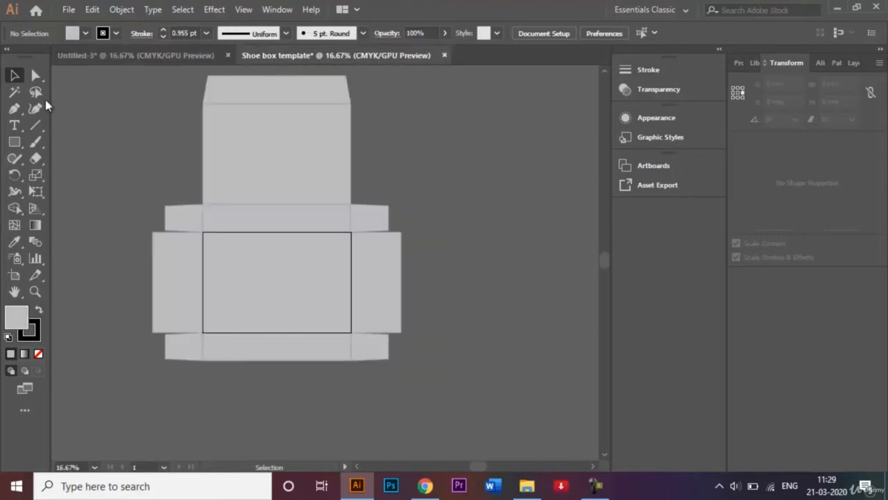
click(15, 141)
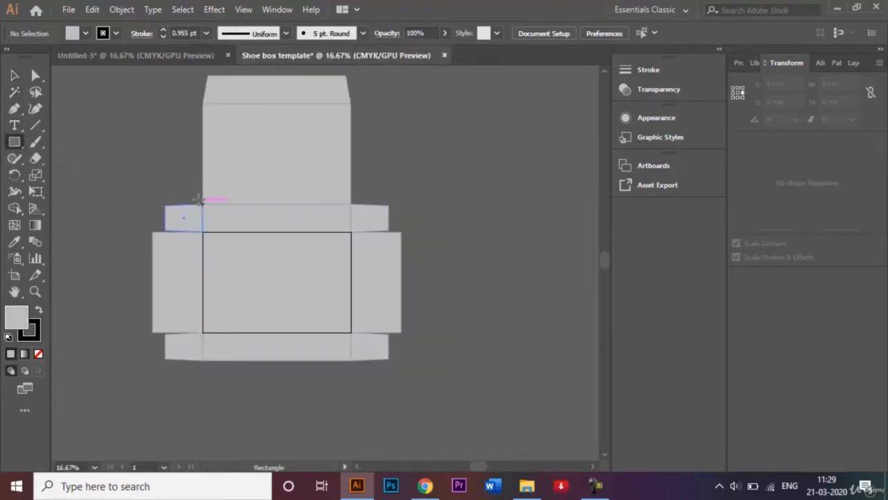
drag(199, 200, 183, 103)
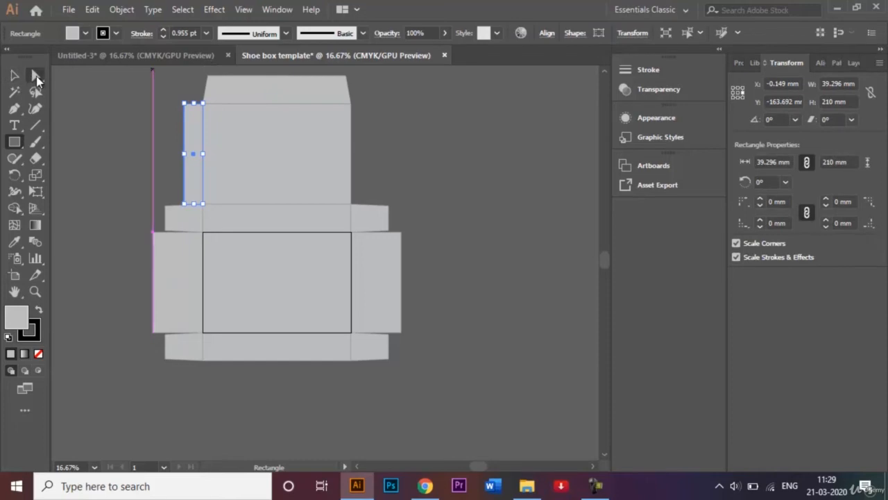
Step: Round the left flap's bottom-left corner to 39.3 mm by dragging its live-corner widget
click(36, 77)
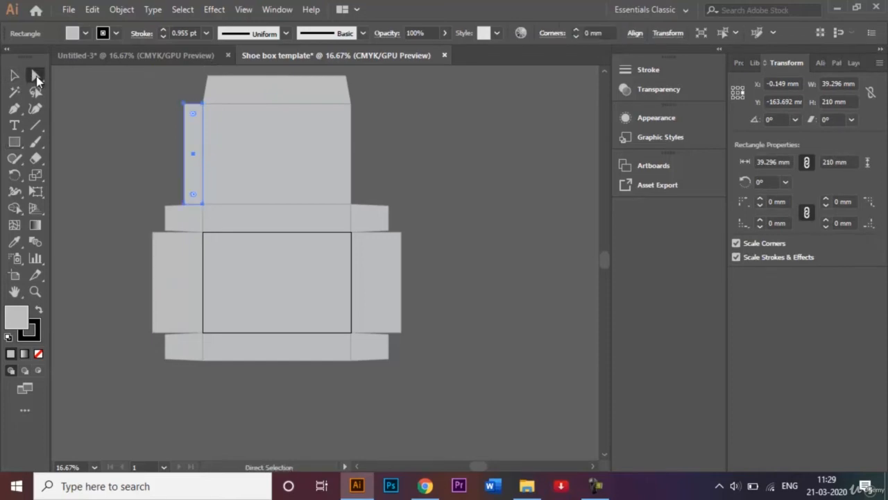
click(186, 204)
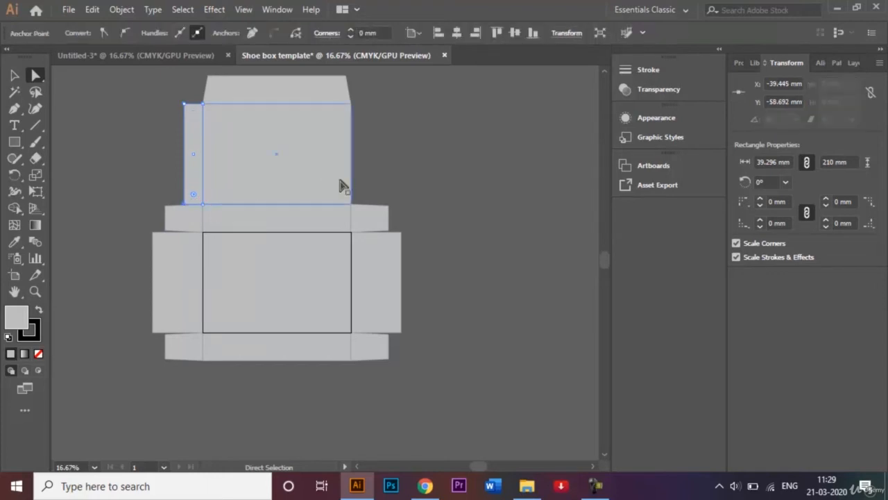
key(ctrl+plus)
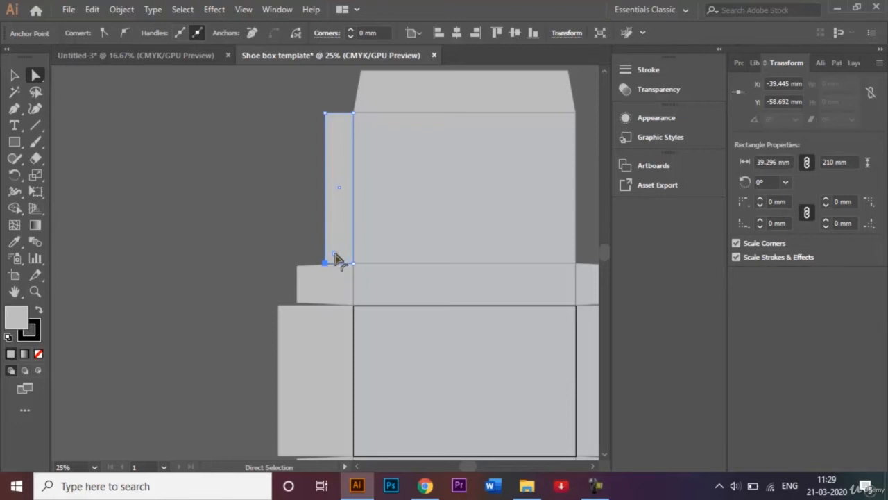
drag(335, 258, 369, 246)
click(366, 234)
click(340, 250)
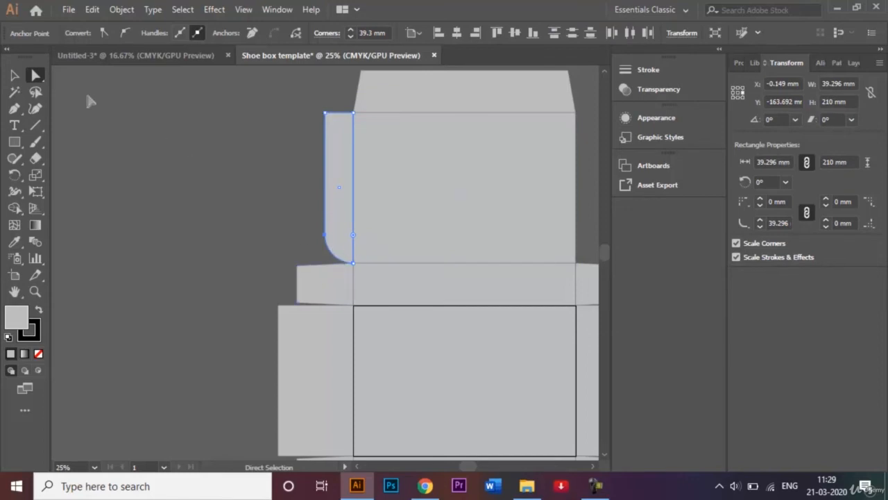
click(14, 75)
click(143, 137)
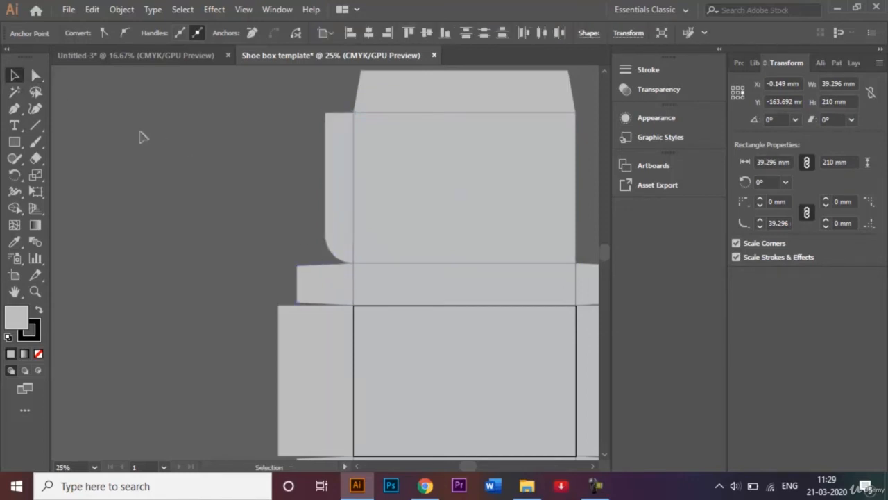
Step: Draw a 39.296 × 58.692 mm rectangle atop the rounded left flap, beside the tapered lid
click(12, 146)
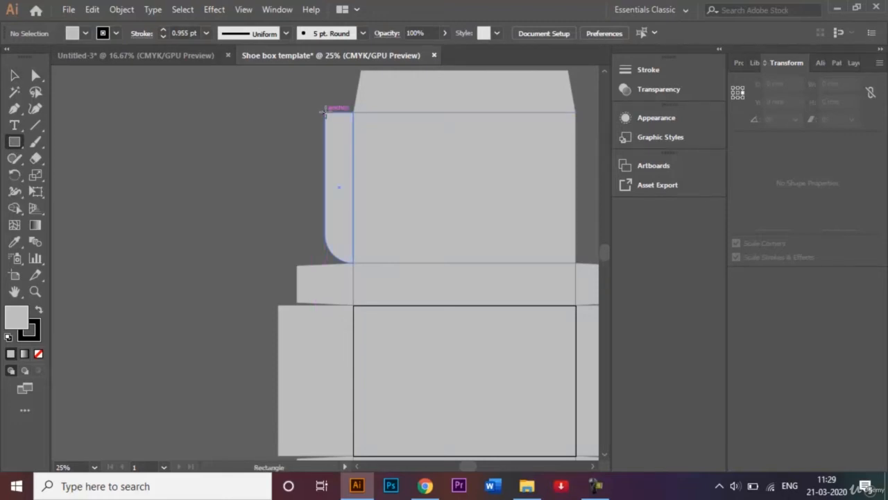
drag(326, 112, 354, 125)
scroll(356, 84, up, 3)
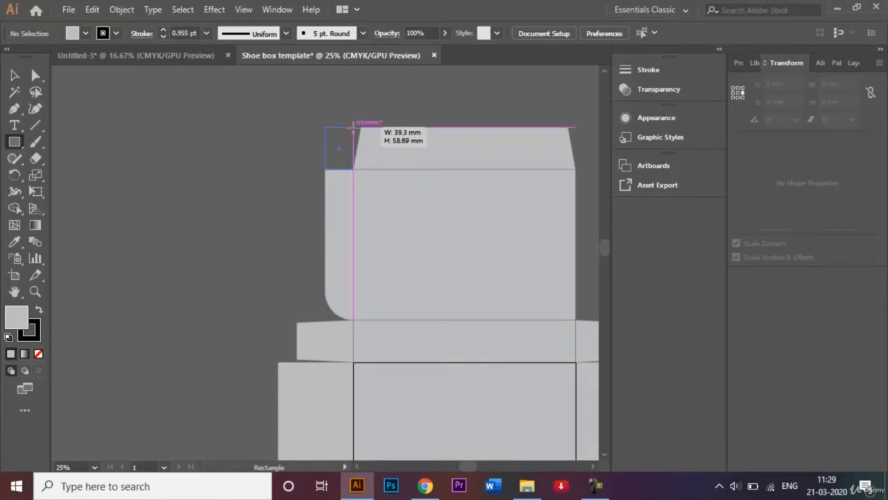
drag(354, 124, 354, 127)
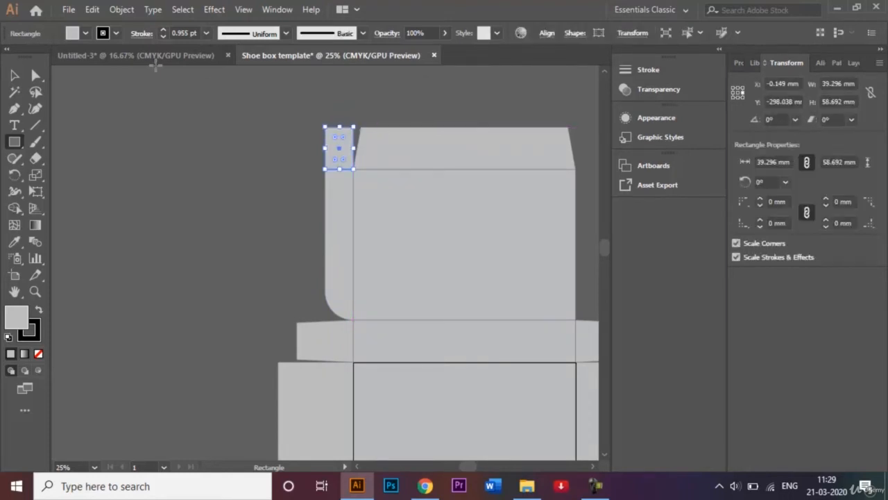
click(14, 76)
click(205, 164)
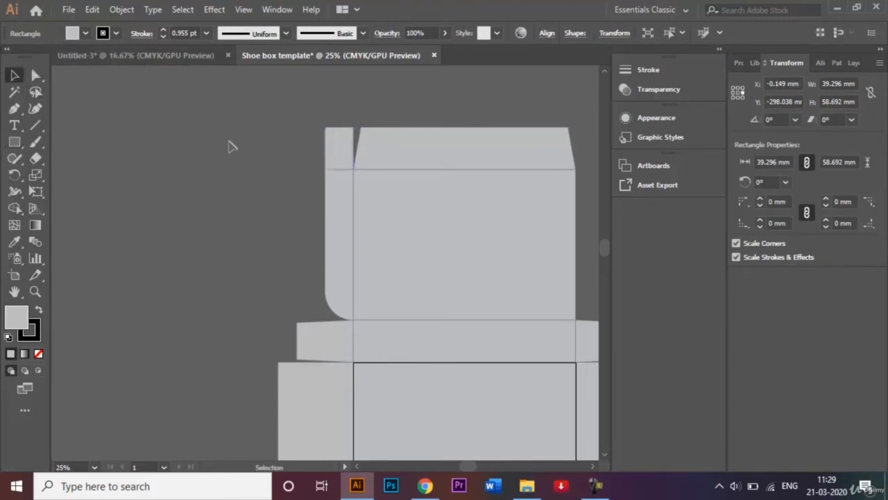
click(204, 57)
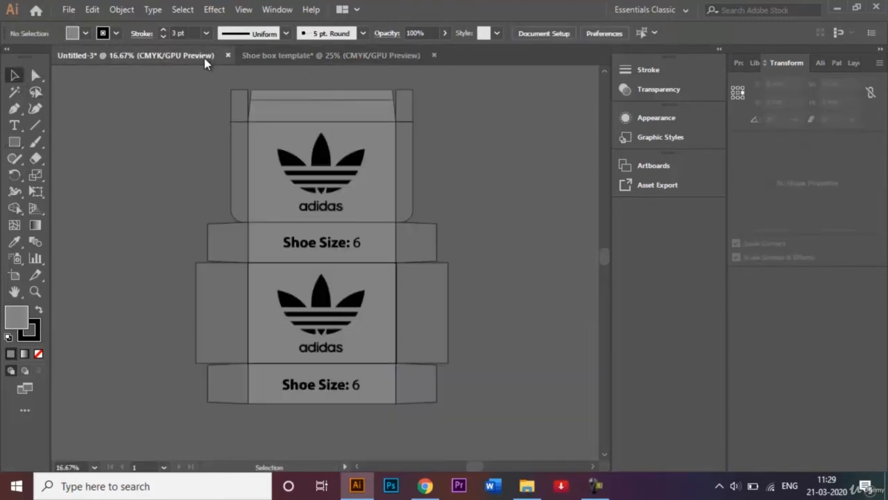
click(261, 61)
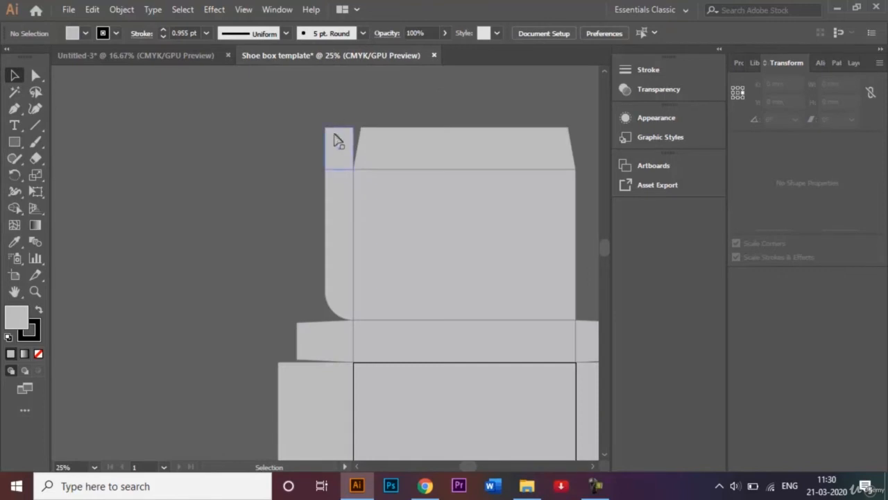
Step: Make a vertically reflected copy of the left flap strip and its top rectangle
click(343, 186)
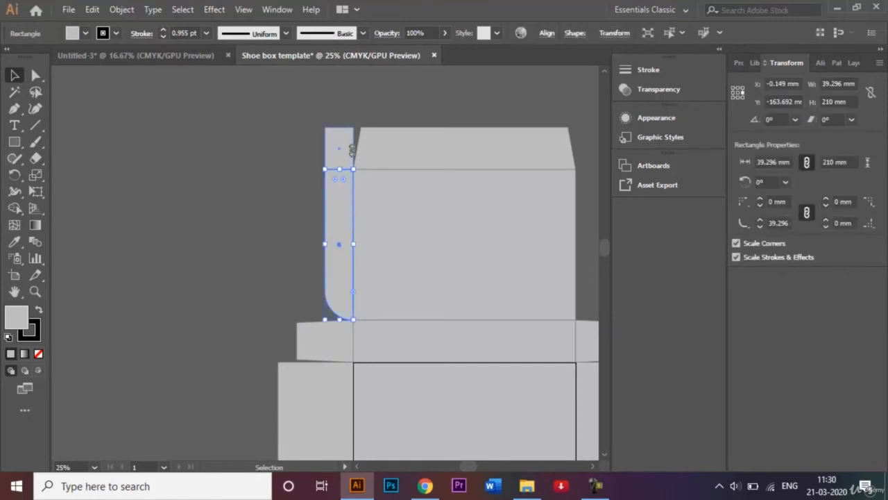
click(284, 125)
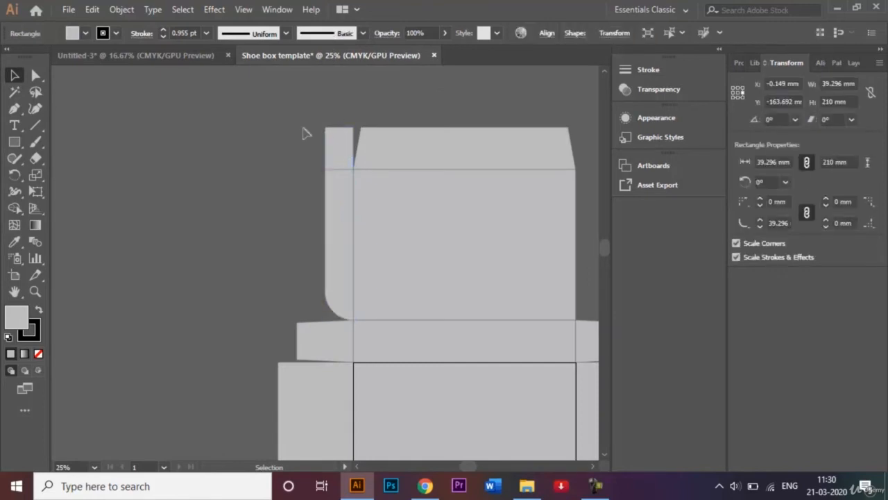
click(342, 242)
right_click(341, 238)
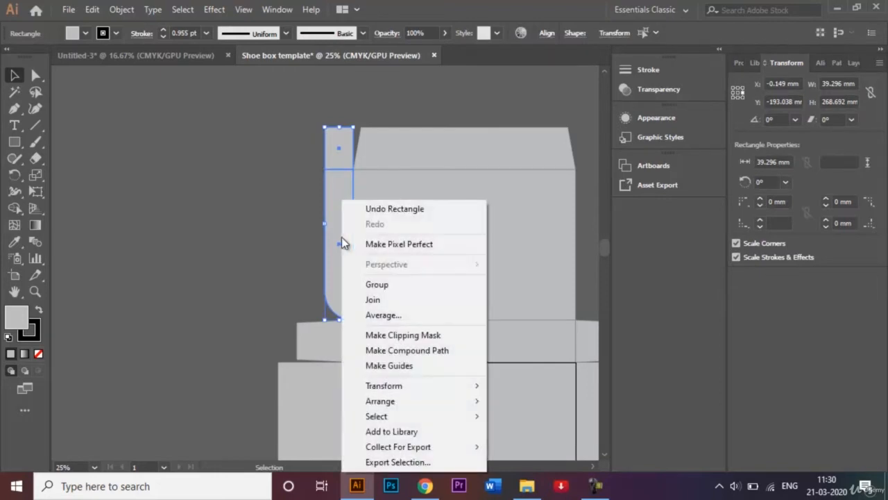
mouse_move(424, 389)
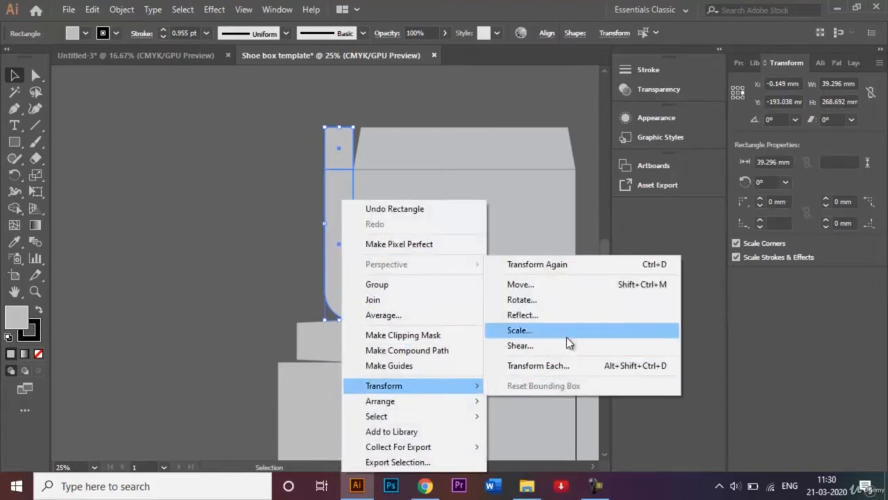
click(551, 316)
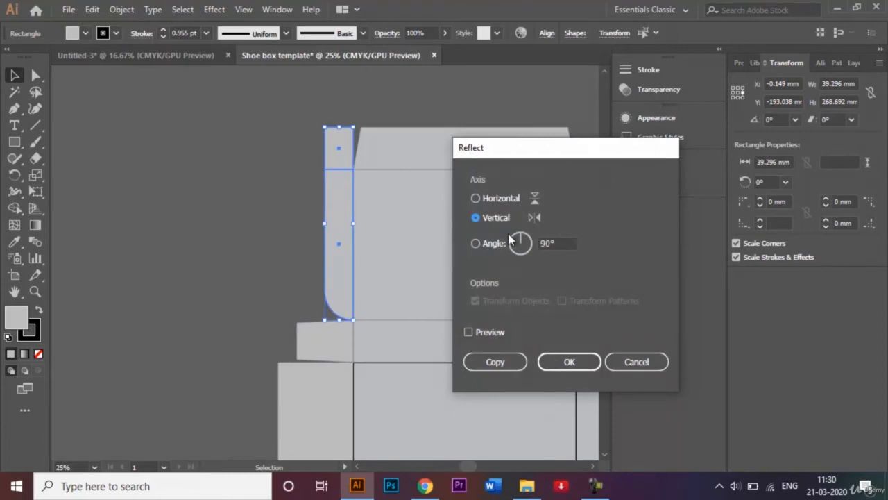
click(497, 362)
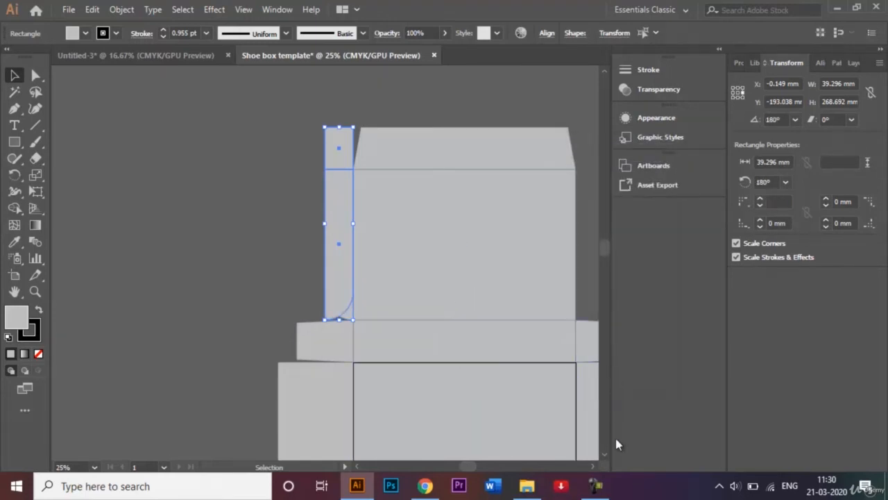
Step: Move the mirrored flap copy to the right edge of the top panel
click(595, 467)
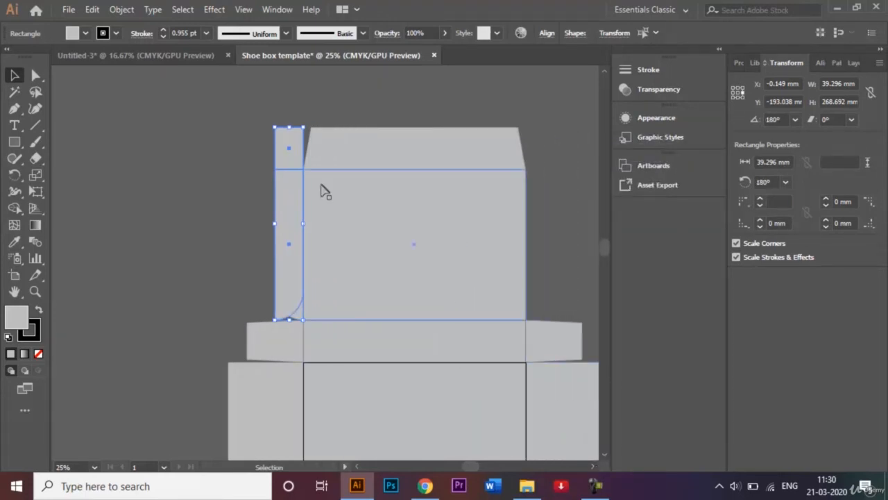
drag(288, 244, 538, 249)
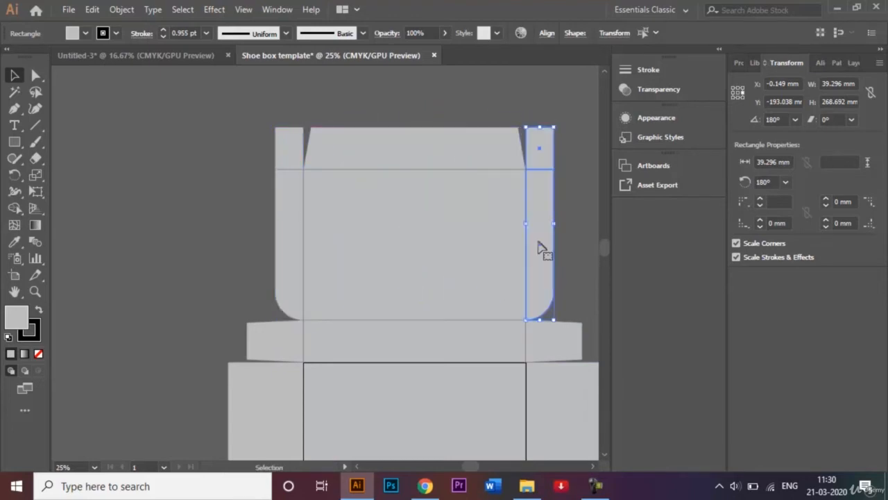
click(598, 189)
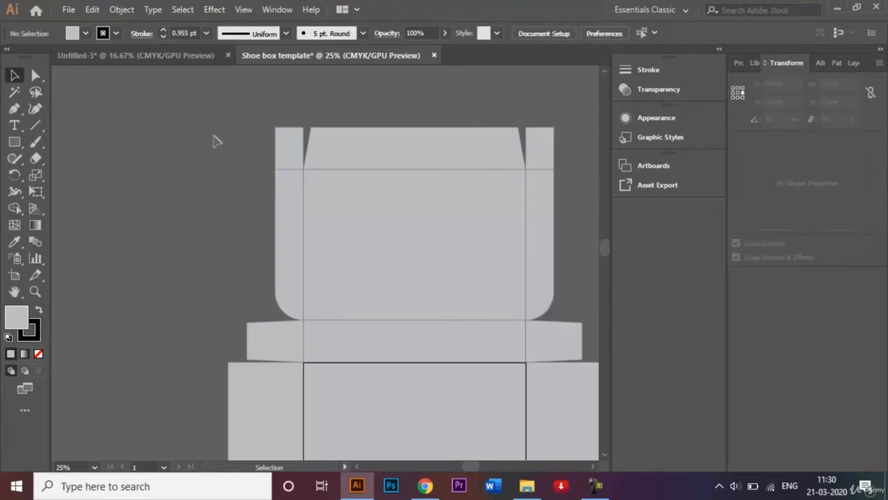
Step: Select all the side flap strips, corner pieces and side panels of the dieline
key(ctrl+0)
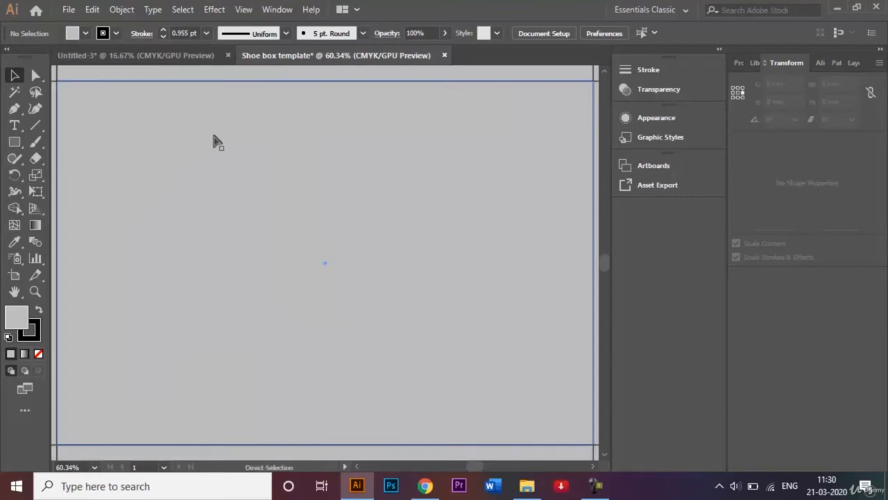
key(ctrl+minus)
key(ctrl+minus)
key(ctrl+minus)
key(ctrl+minus)
key(ctrl+minus)
key(ctrl+minus)
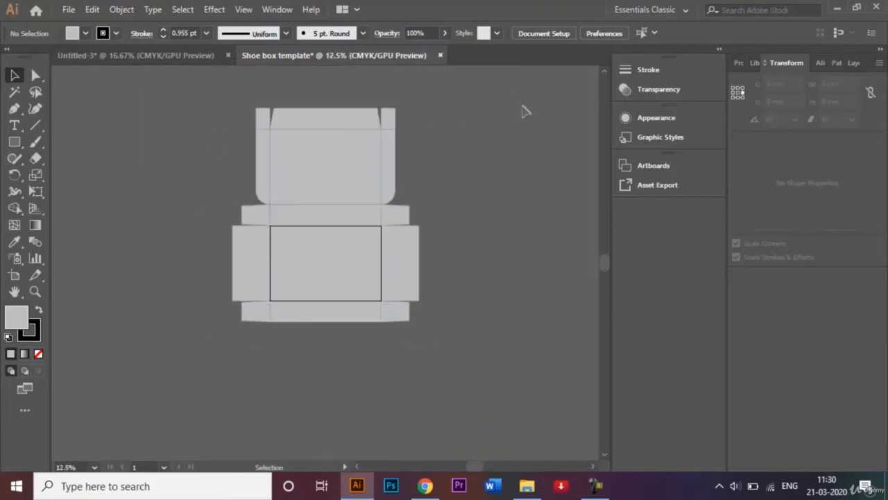
click(605, 73)
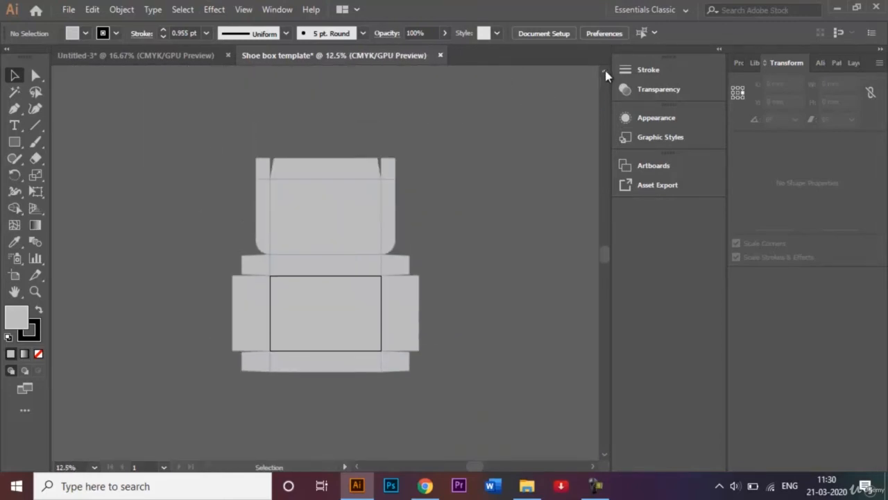
shift+click(269, 210)
shift+click(390, 186)
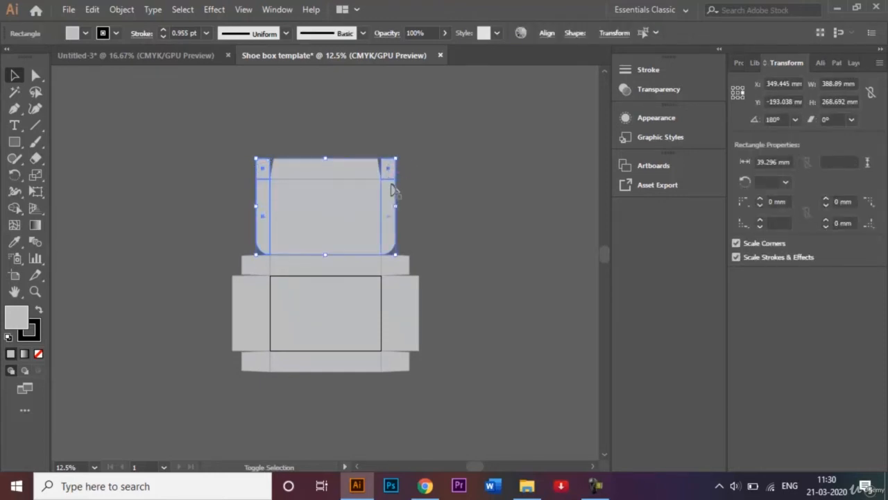
click(424, 199)
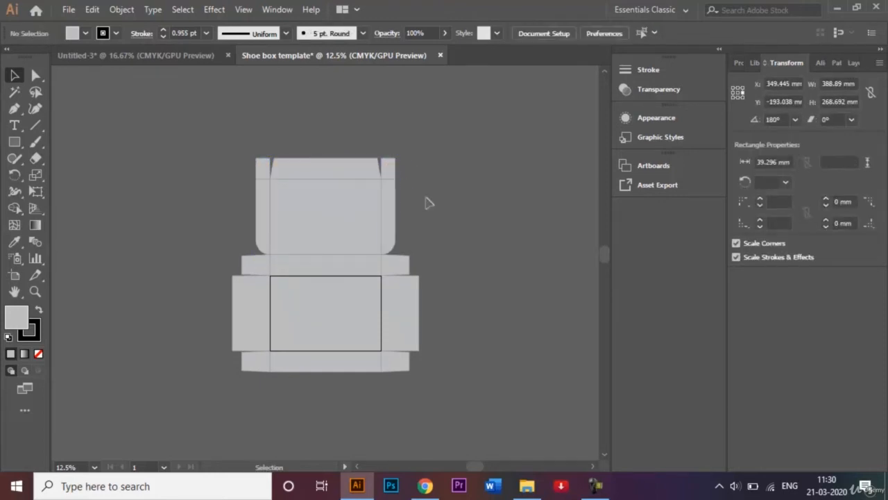
click(390, 208)
shift+click(391, 173)
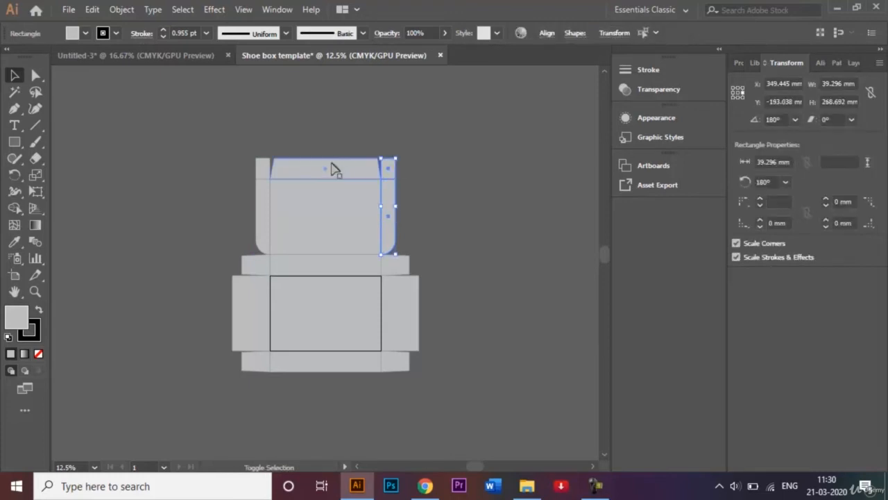
shift+click(263, 173)
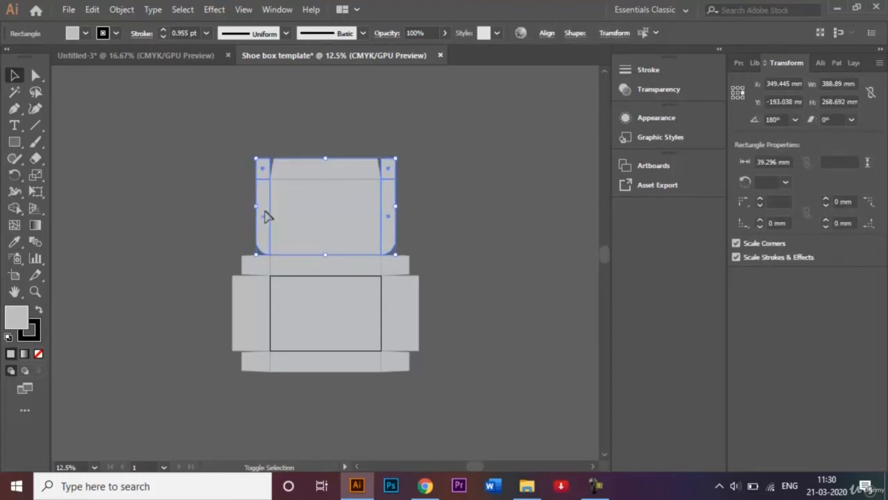
shift+click(268, 268)
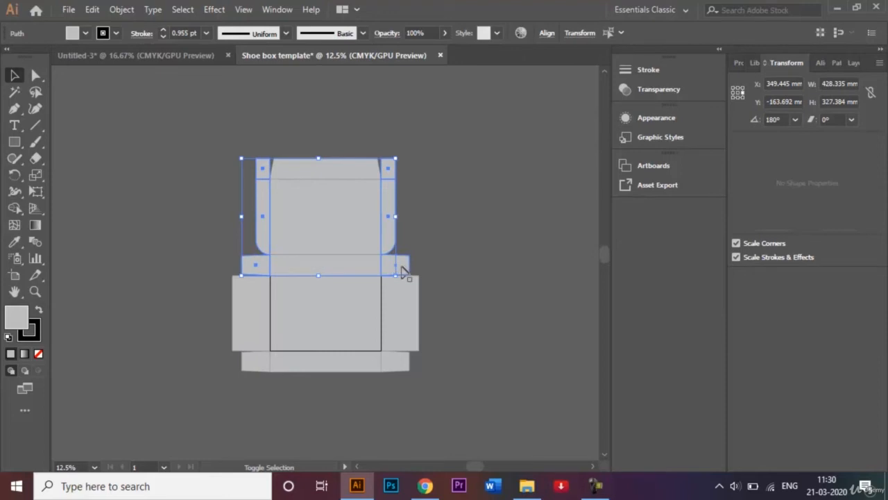
shift+click(403, 269)
shift+click(405, 292)
shift+click(403, 359)
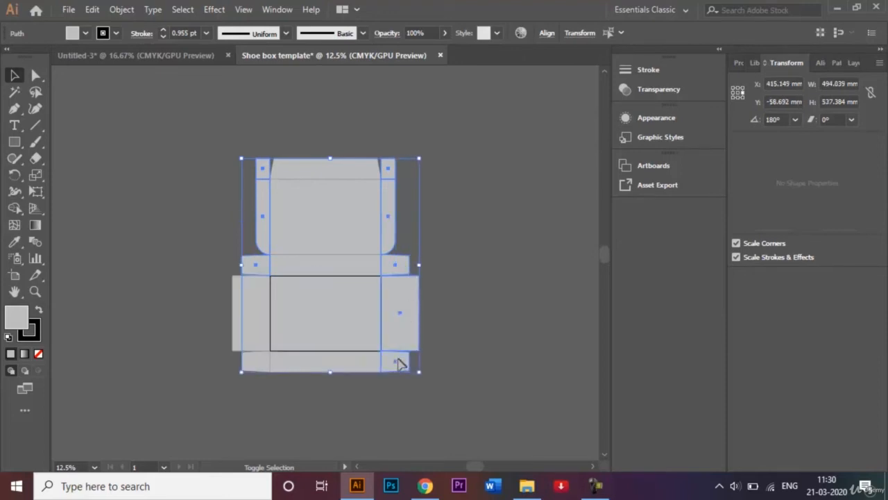
shift+click(256, 341)
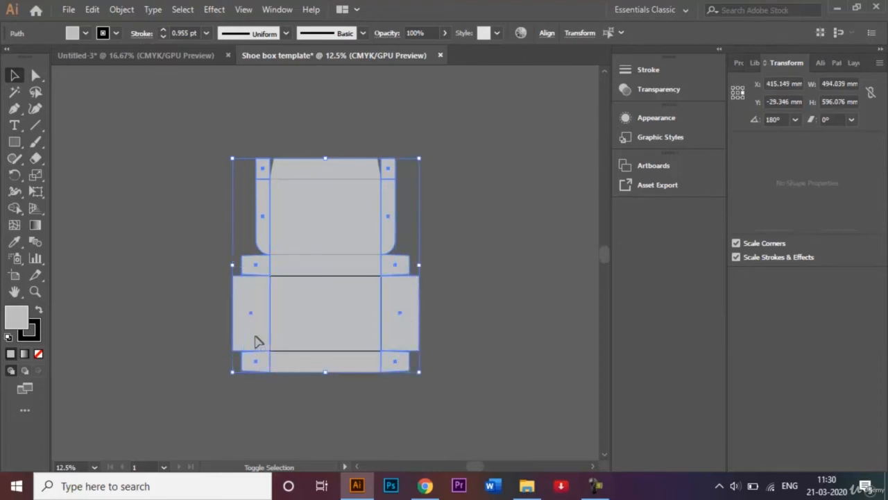
Step: Fill the selected side pieces with a slightly darker grey swatch
click(85, 33)
click(77, 96)
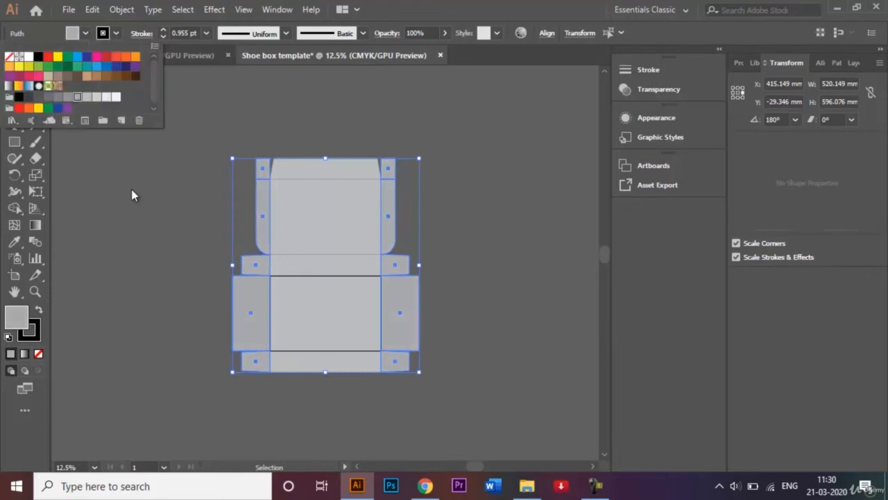
click(133, 196)
click(141, 230)
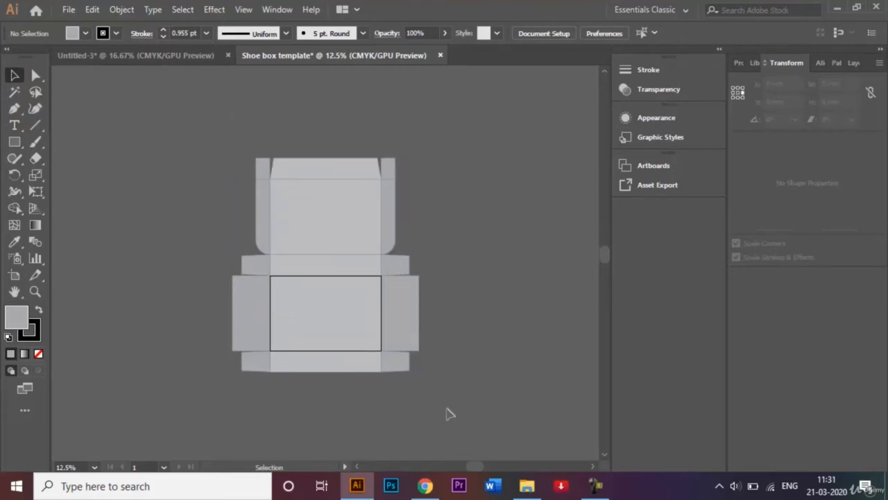
Step: Give every outline of the box artwork a 3 pt stroke
key(ctrl+a)
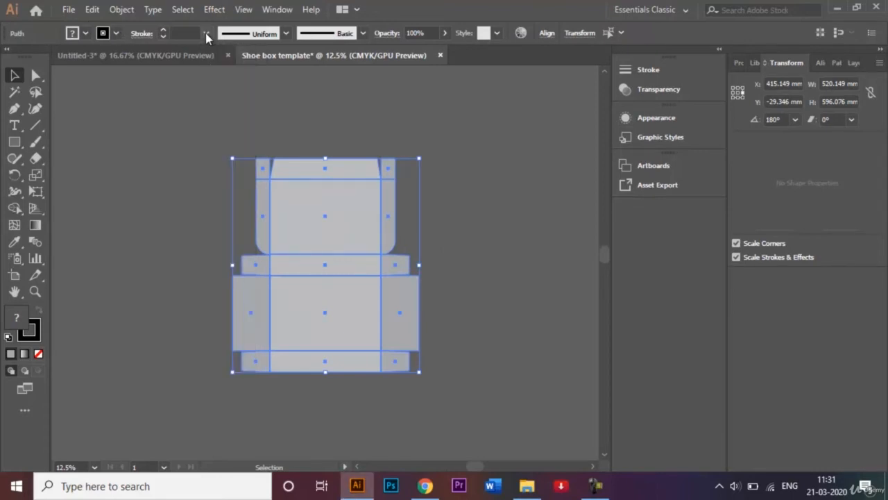
click(206, 33)
click(217, 125)
click(389, 132)
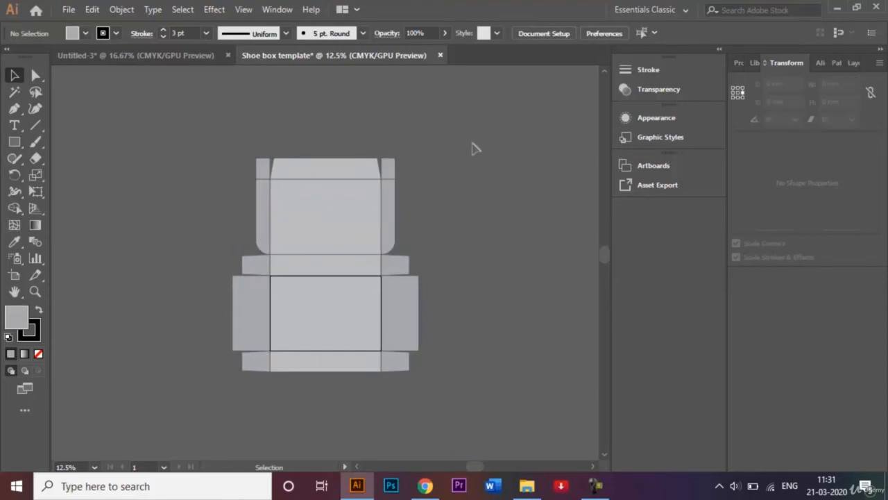
Step: Lock the Template layer in the Layers panel
click(855, 63)
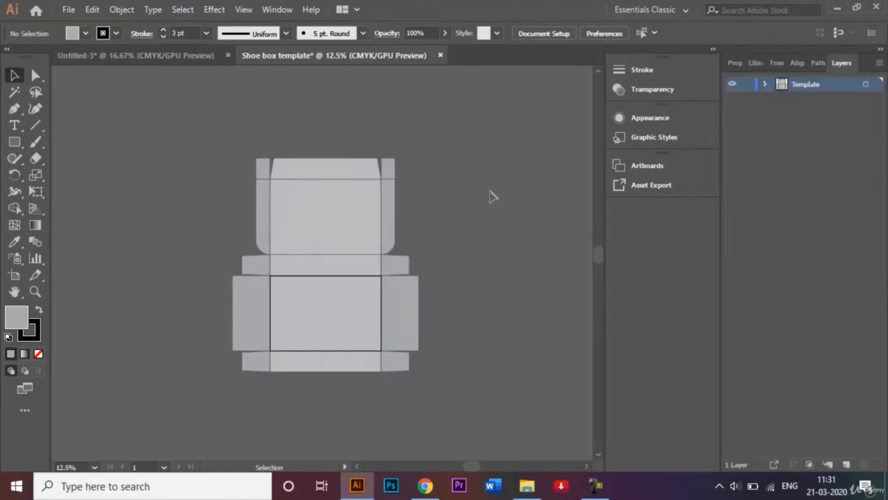
key(ctrl+equal)
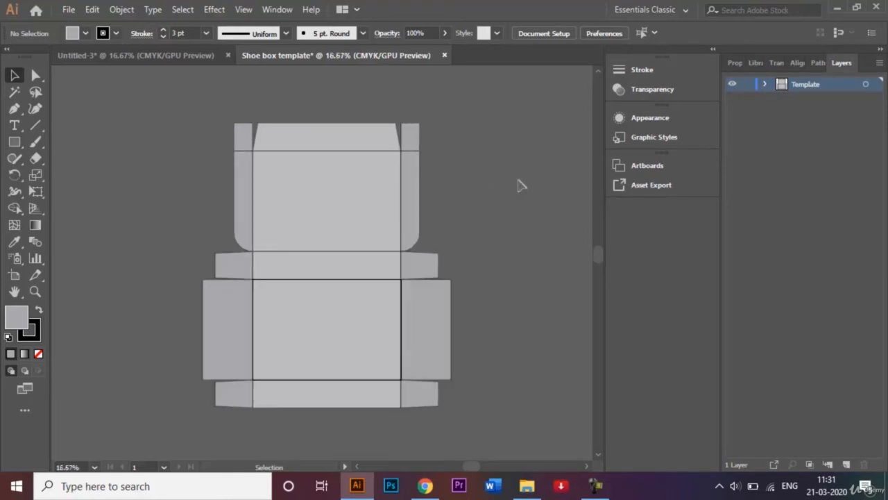
click(746, 85)
Step: Add a new layer above Template and rename it Graphics
click(845, 465)
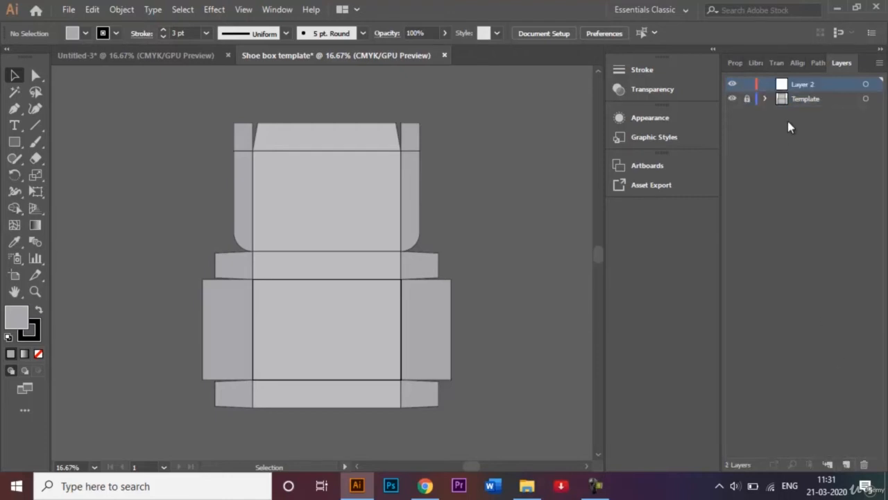
double_click(812, 85)
key(BackSpace)
click(189, 55)
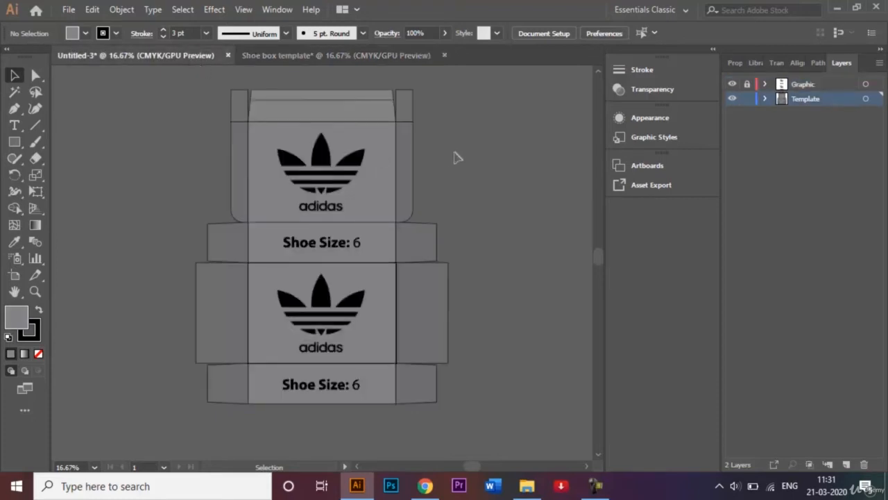
click(327, 57)
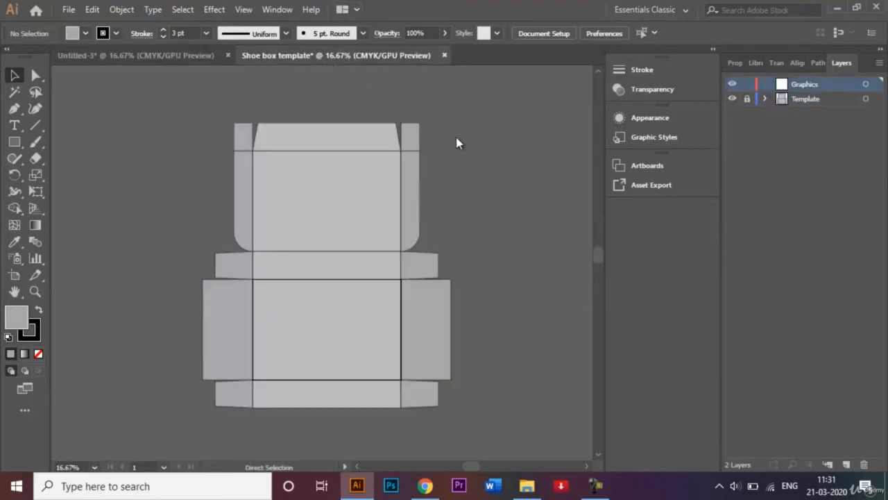
key(ctrl+o)
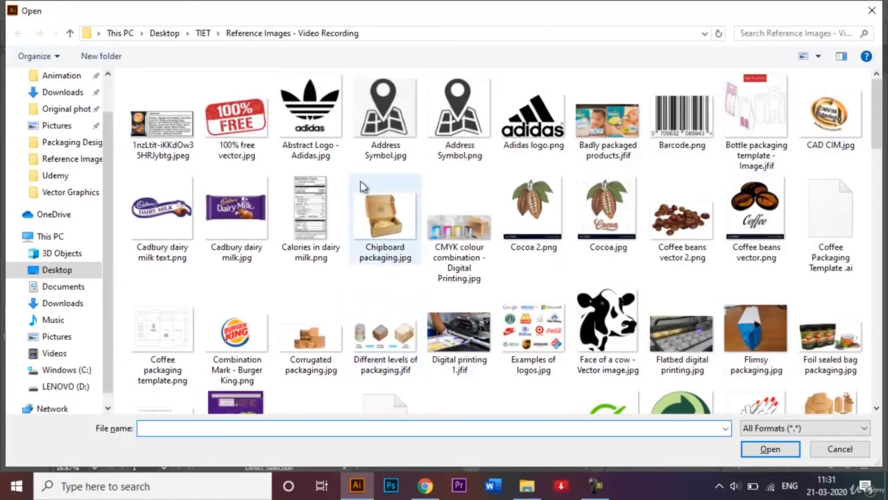
Step: Open Abstract Logo - Adidas.jpg and drop the image into the shoe box template
click(324, 137)
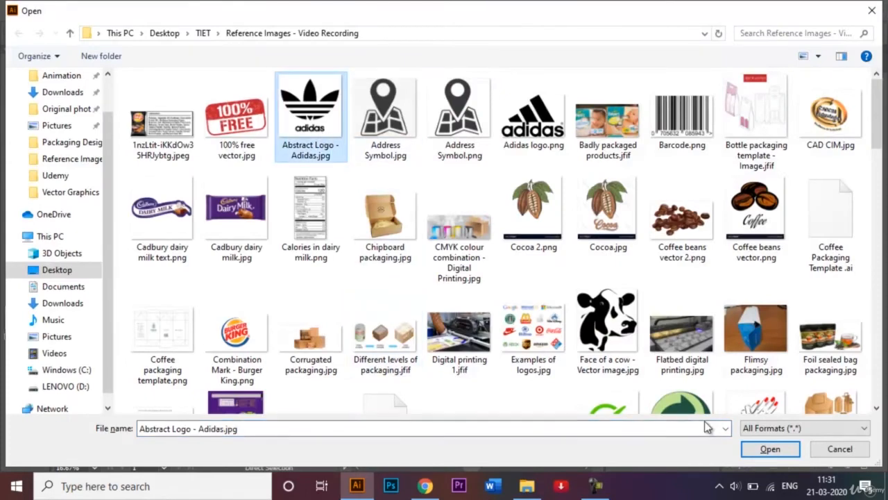
click(769, 449)
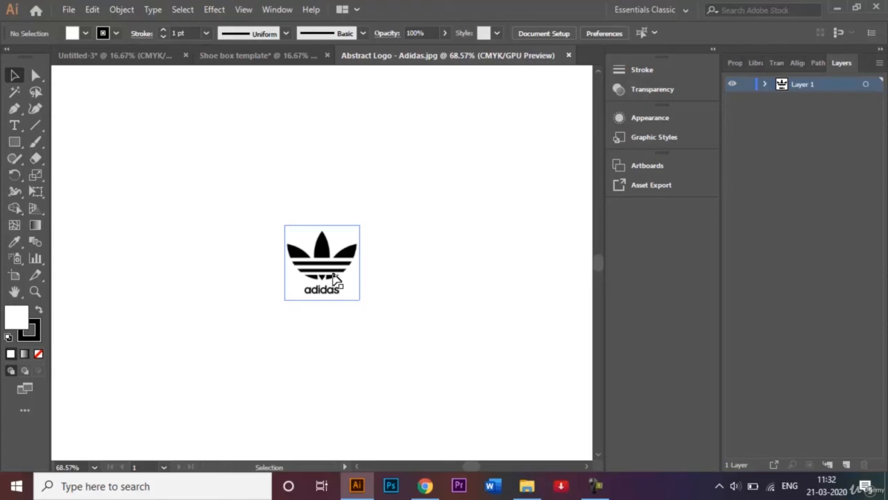
mouse_move(334, 276)
mouse_down()
mouse_move(279, 53)
mouse_move(320, 273)
mouse_up()
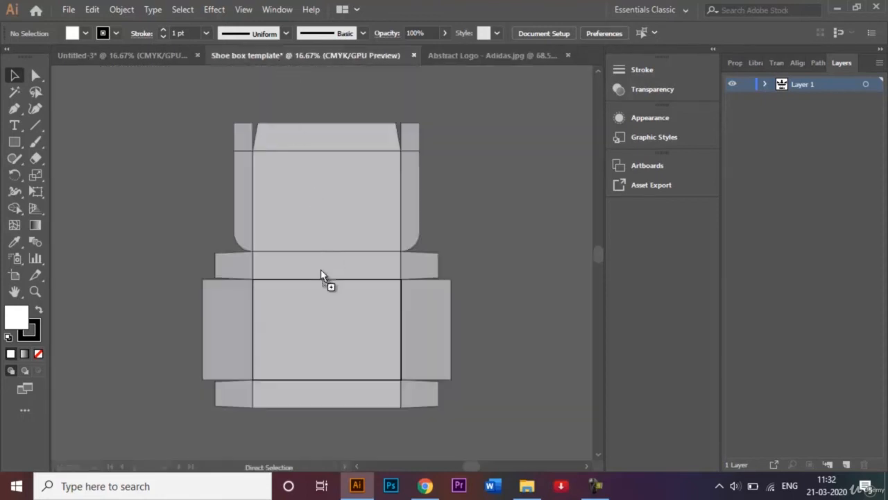
drag(322, 324, 321, 331)
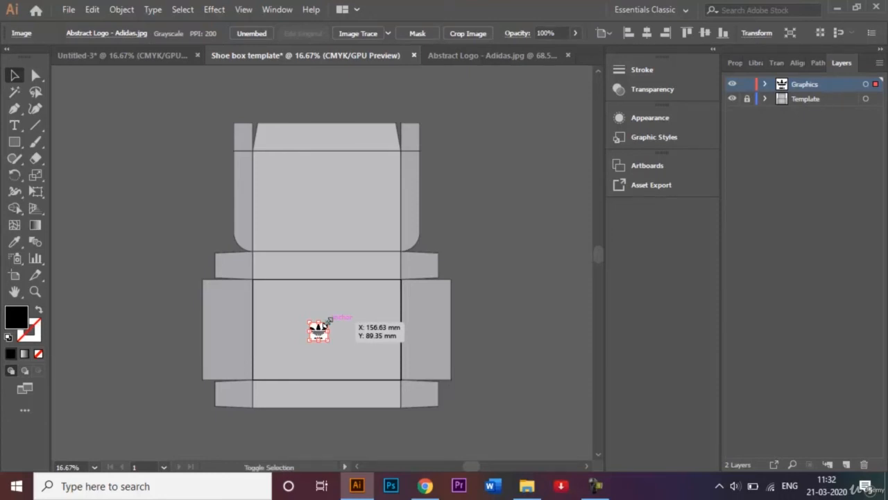
Step: Enlarge the logo to fill the front panel and copy it up to the lid panel
drag(330, 320, 410, 293)
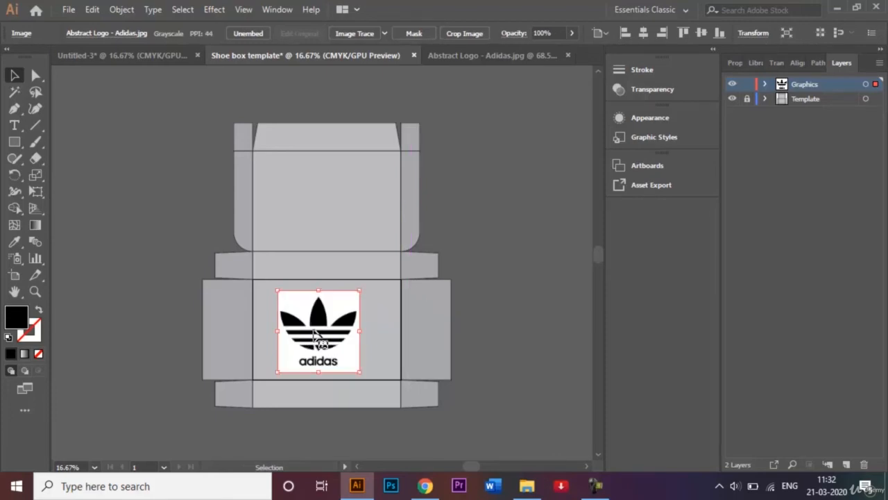
drag(316, 336, 327, 335)
drag(288, 290, 284, 287)
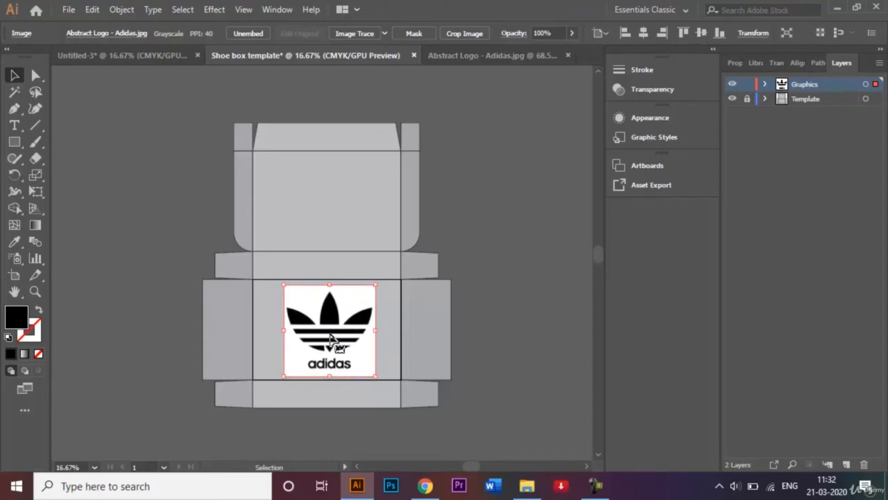
drag(331, 338, 326, 202)
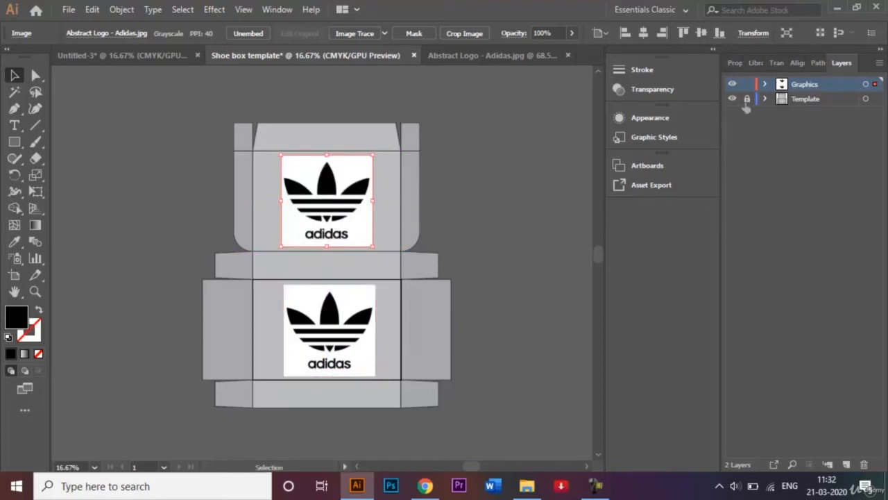
click(524, 209)
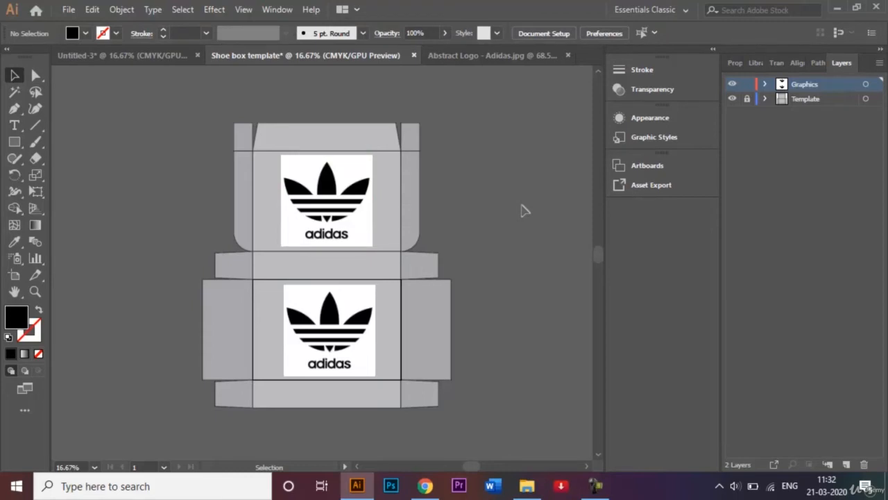
Step: Set both adidas logo images to Multiply blending, then relock the Template layer
click(352, 200)
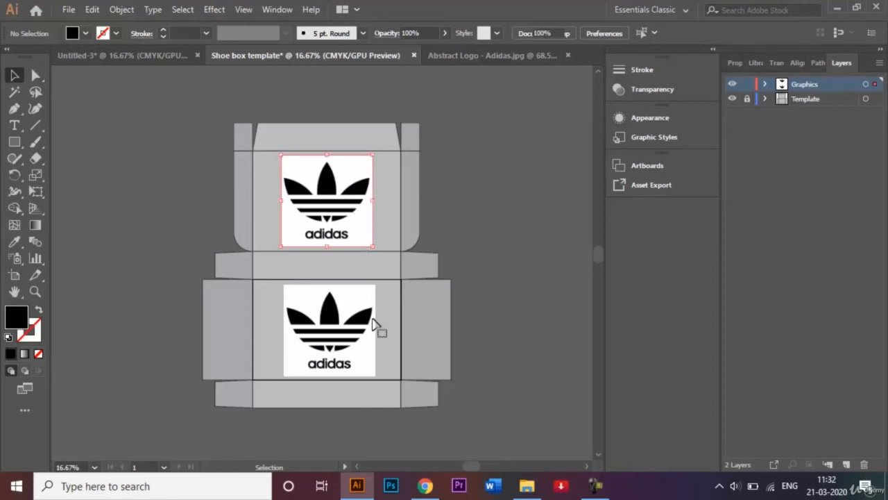
shift+click(352, 341)
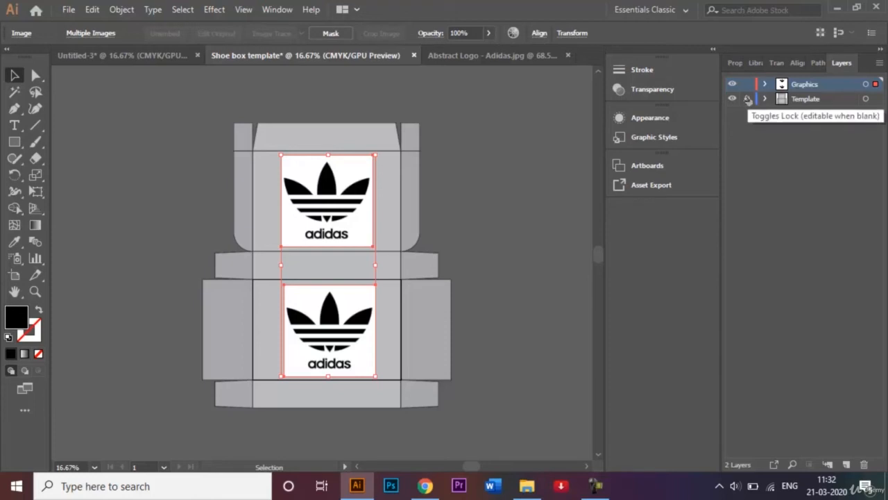
click(652, 90)
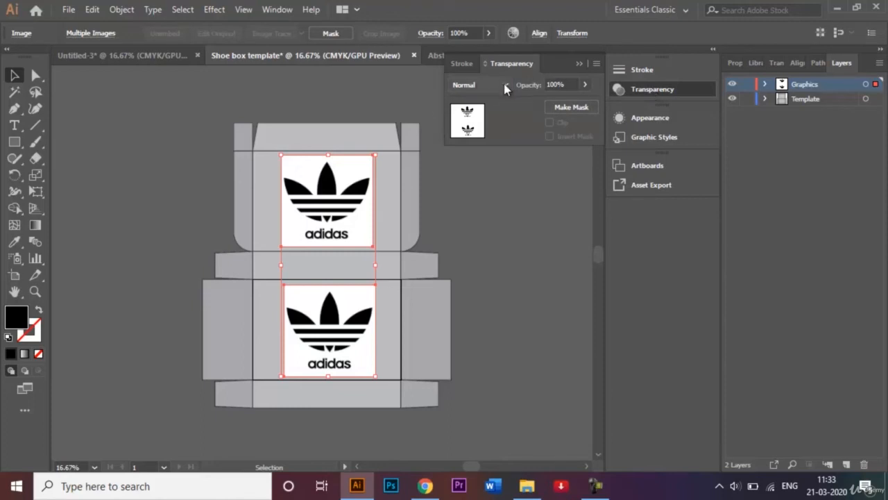
click(505, 86)
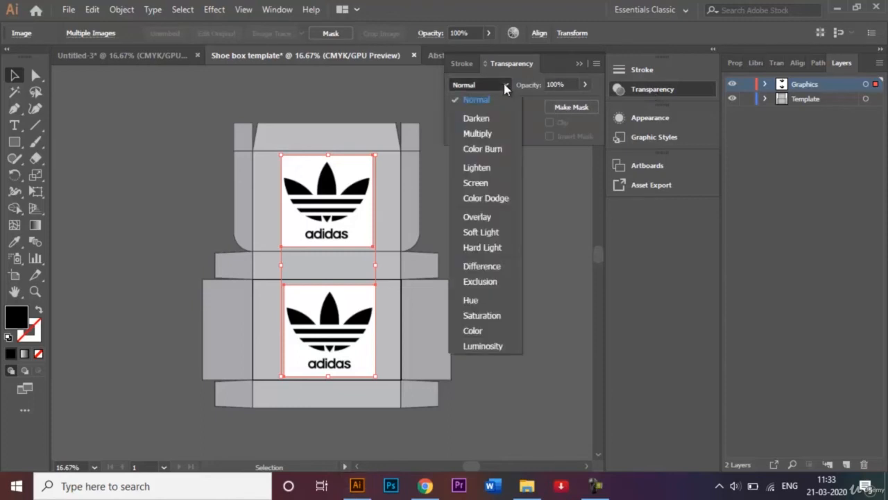
click(504, 135)
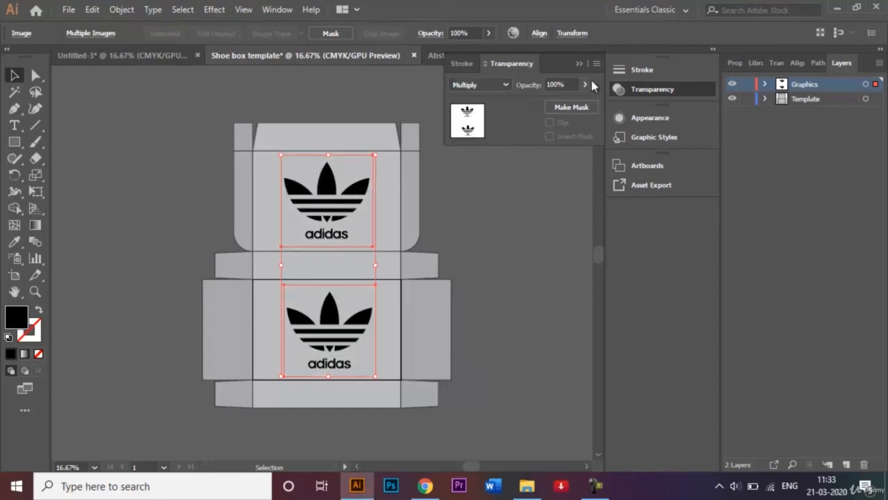
click(578, 64)
click(522, 203)
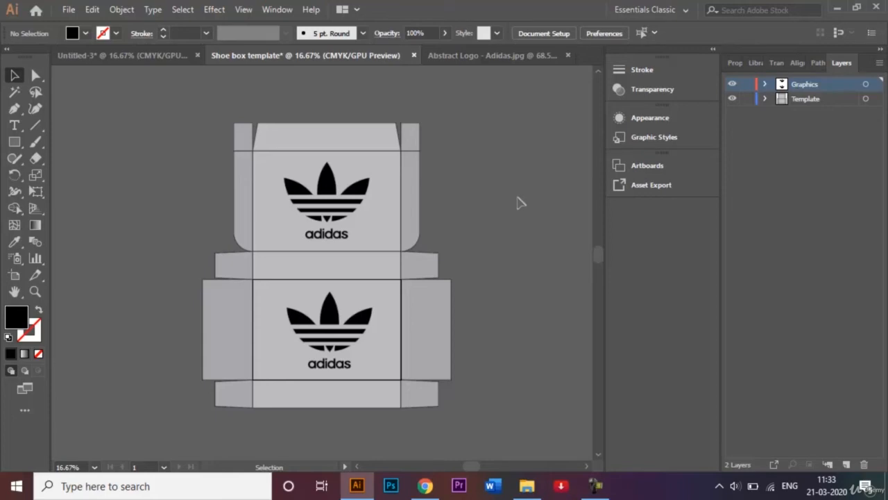
click(747, 100)
Step: Place the SHOE SIZE: 6 text on the narrow strip and set it to 72 pt
click(569, 55)
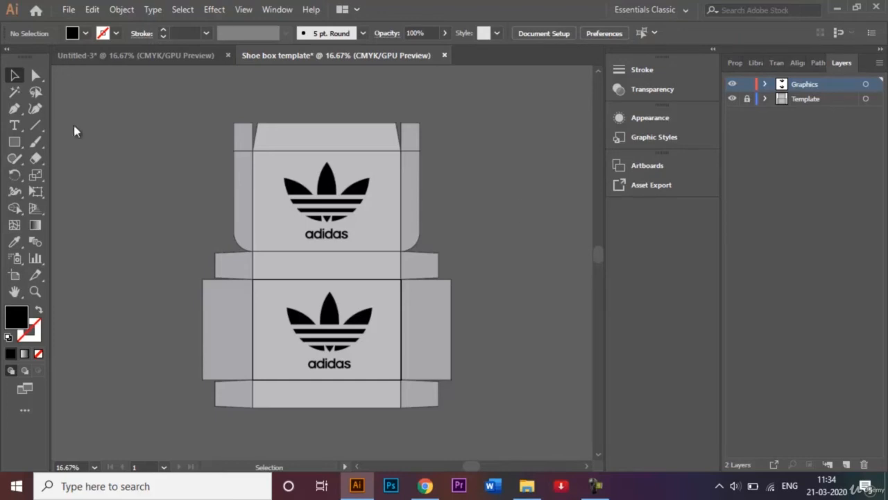
click(15, 126)
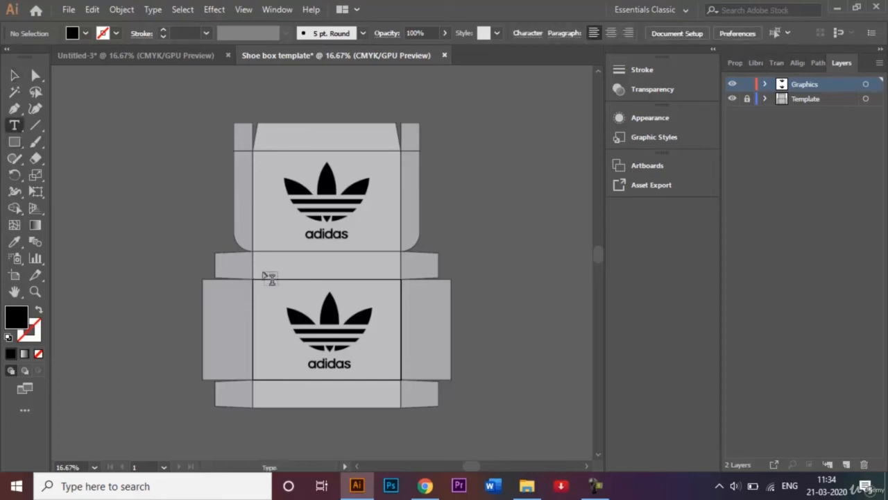
click(314, 267)
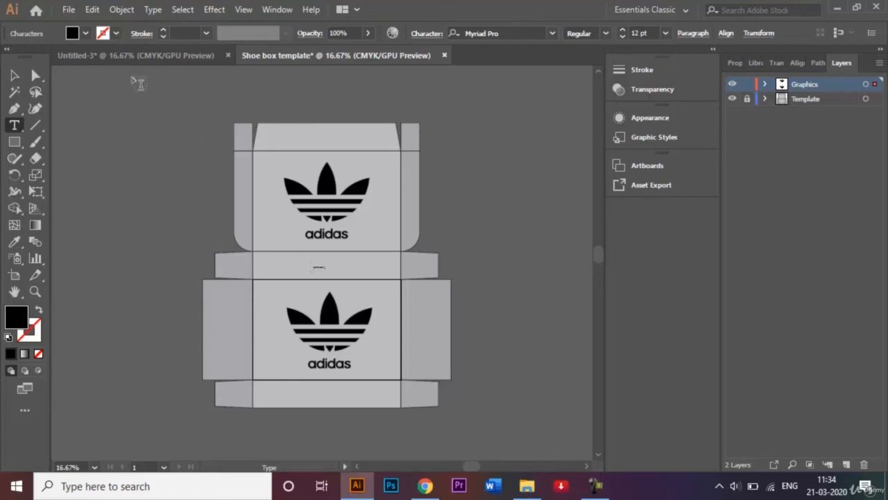
click(15, 75)
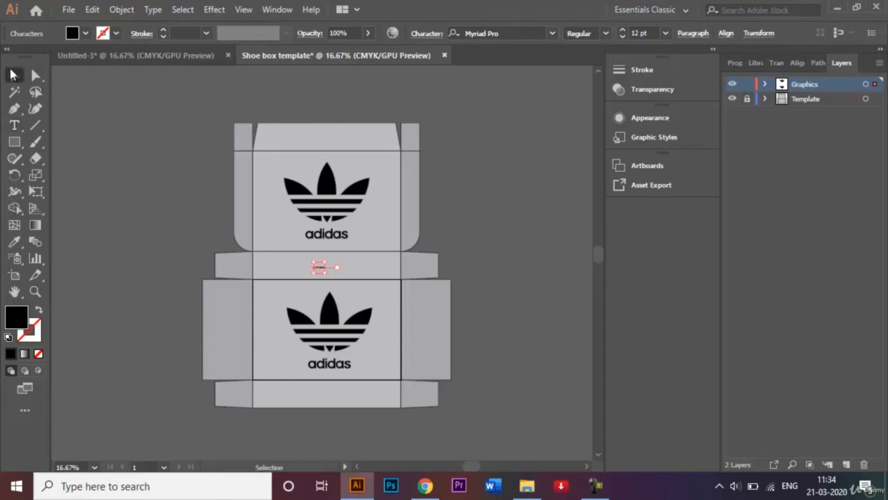
click(665, 32)
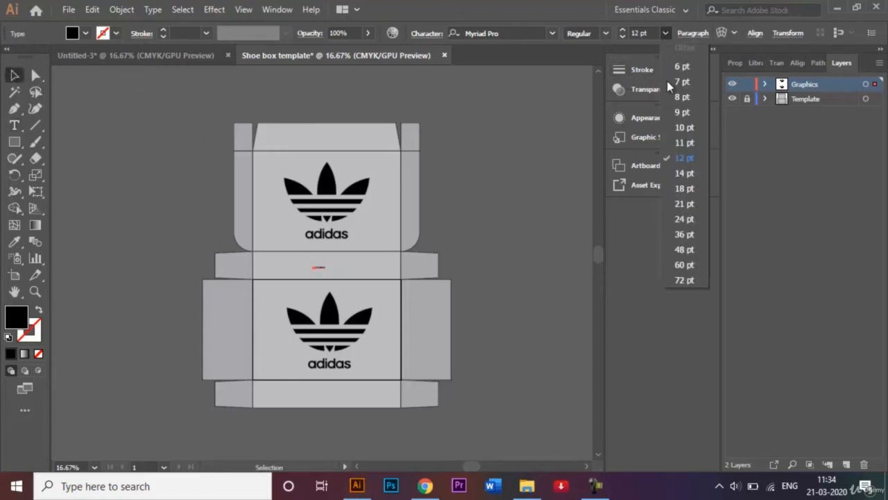
click(689, 284)
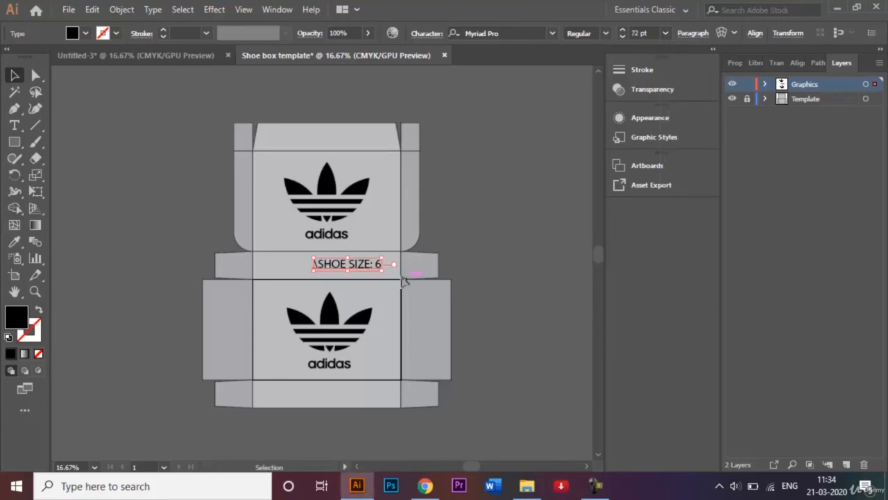
Step: Remove the stray backslash and make the words SHOE SIZE bold
double_click(318, 262)
key(BackSpace)
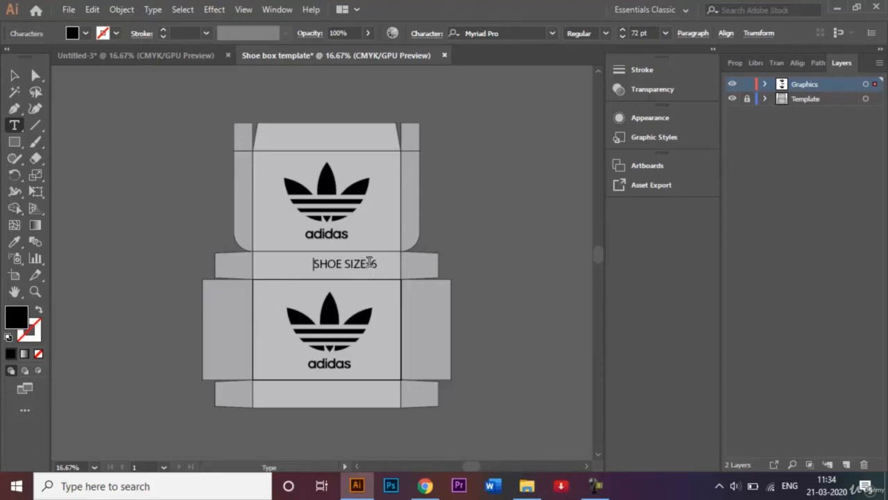
drag(367, 264, 307, 263)
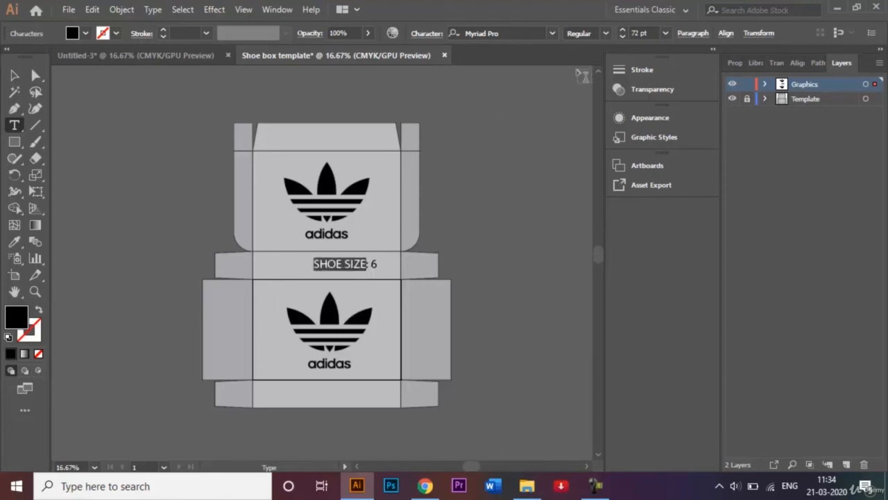
click(605, 31)
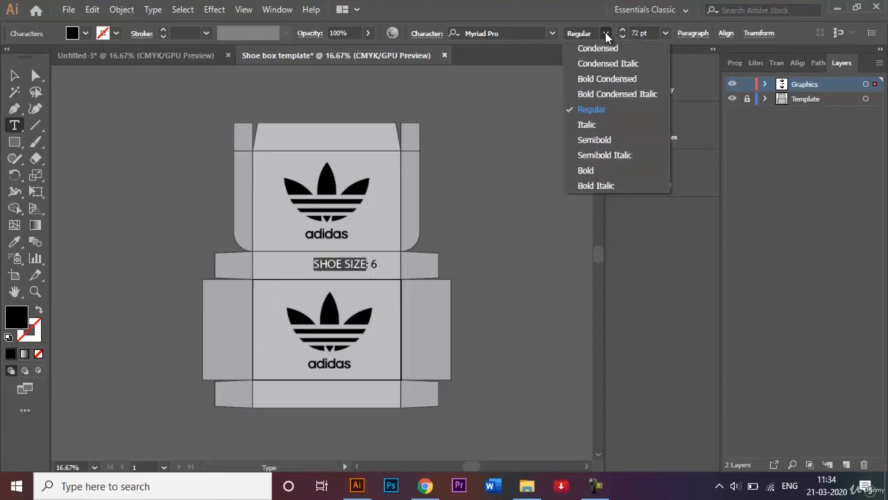
click(598, 170)
Step: Centre the shoe size label on the strip between the two logos
click(15, 75)
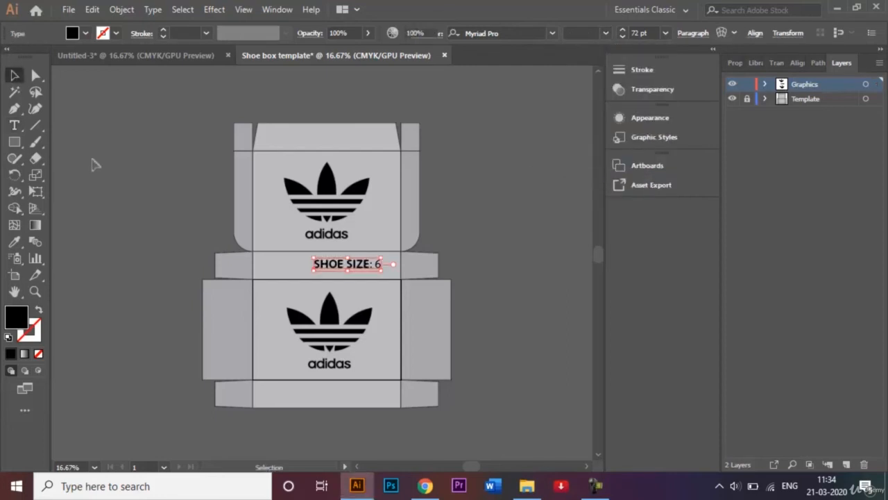
drag(346, 267, 321, 270)
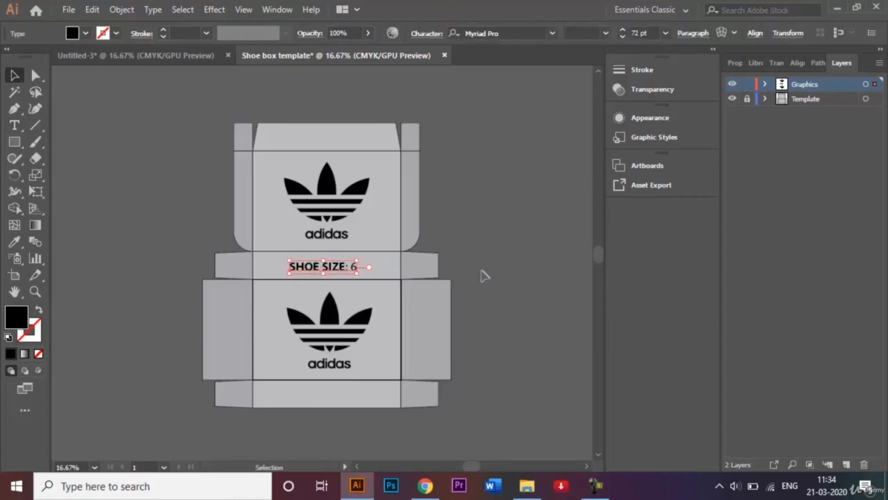
key(Right)
key(Right)
key(Right)
key(Right)
key(Right)
key(Right)
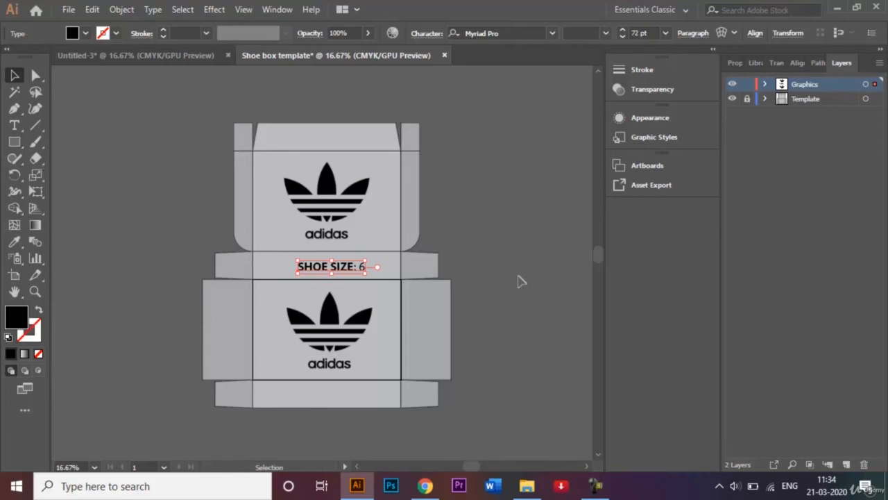
right_click(521, 281)
click(571, 357)
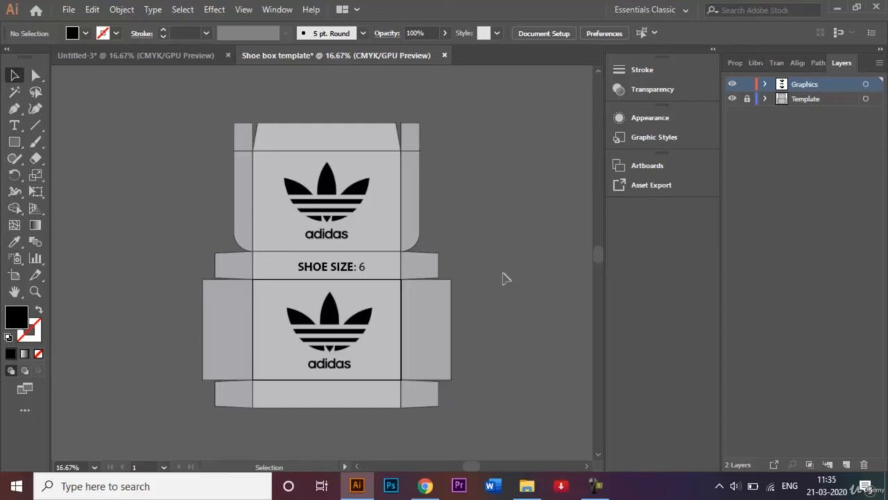
Step: Bring Barcode.png into the template beside the top adidas logo
key(ctrl+o)
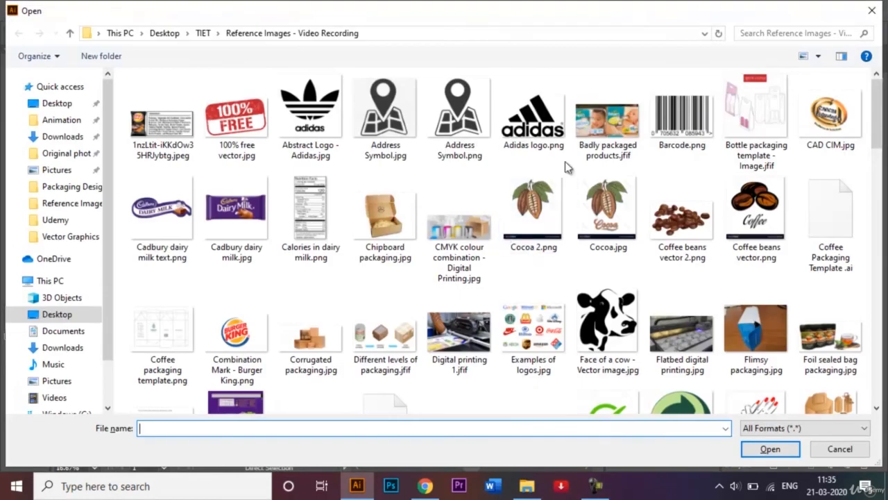
click(679, 138)
click(767, 449)
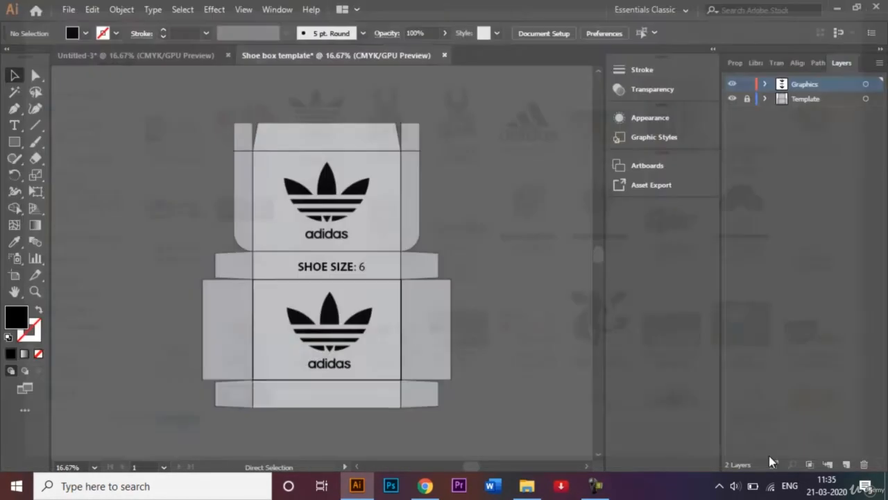
drag(345, 266, 387, 242)
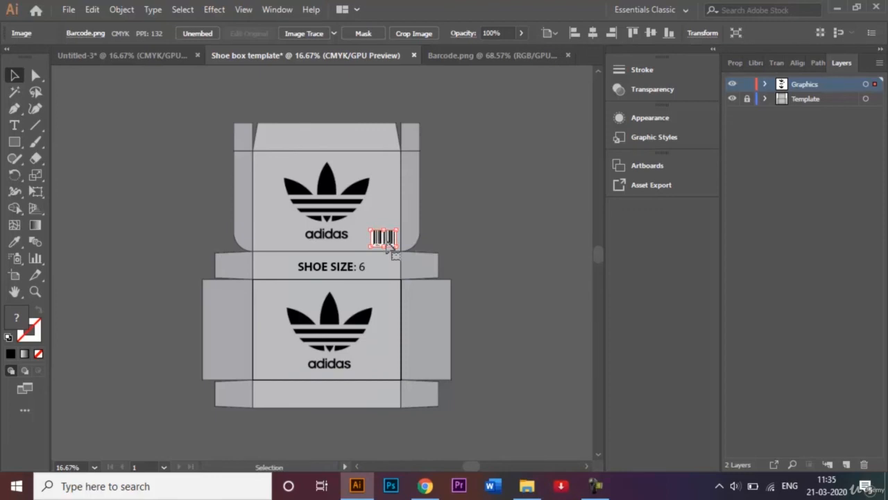
click(514, 250)
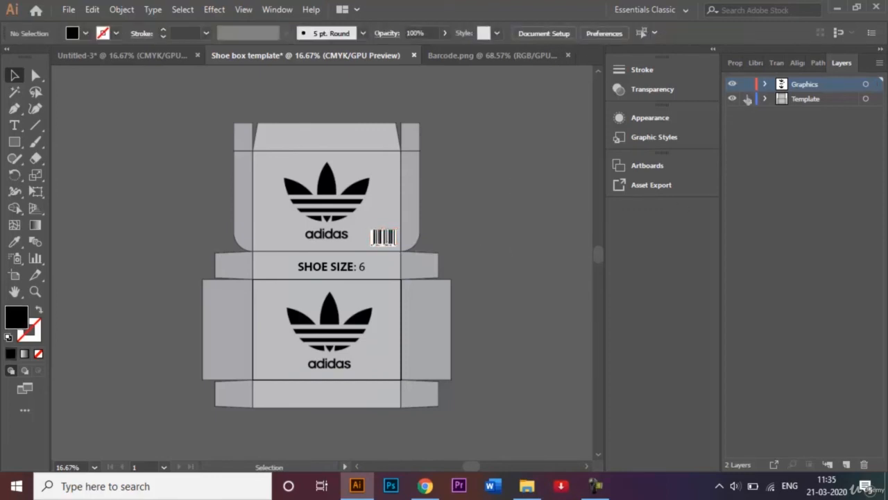
Step: Set the barcode's blend mode to Multiply and lock the Template layer
click(383, 238)
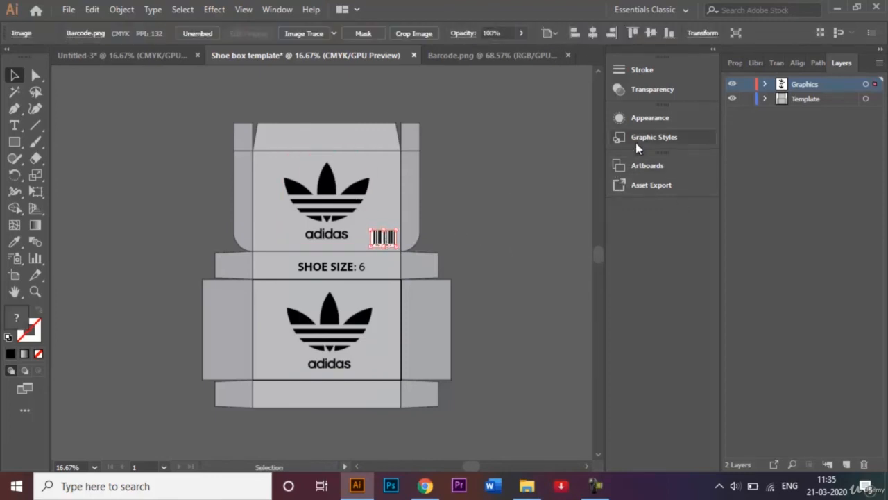
click(640, 89)
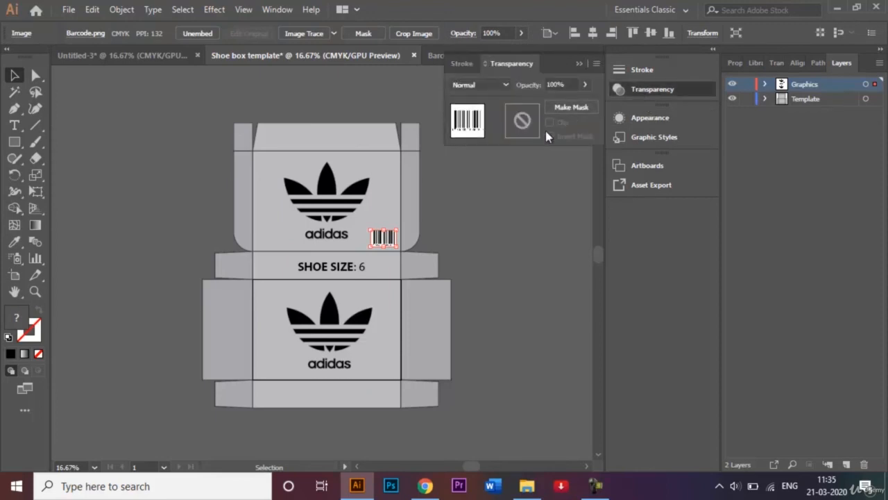
click(503, 83)
click(501, 131)
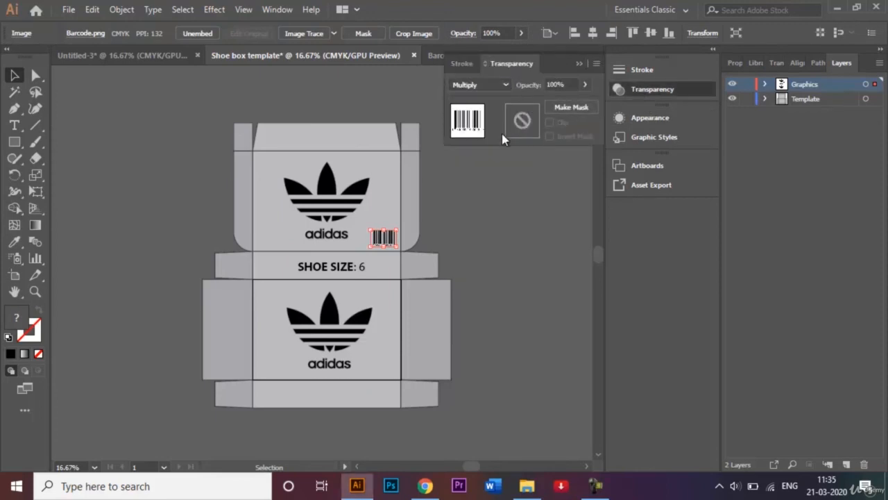
click(544, 256)
click(748, 99)
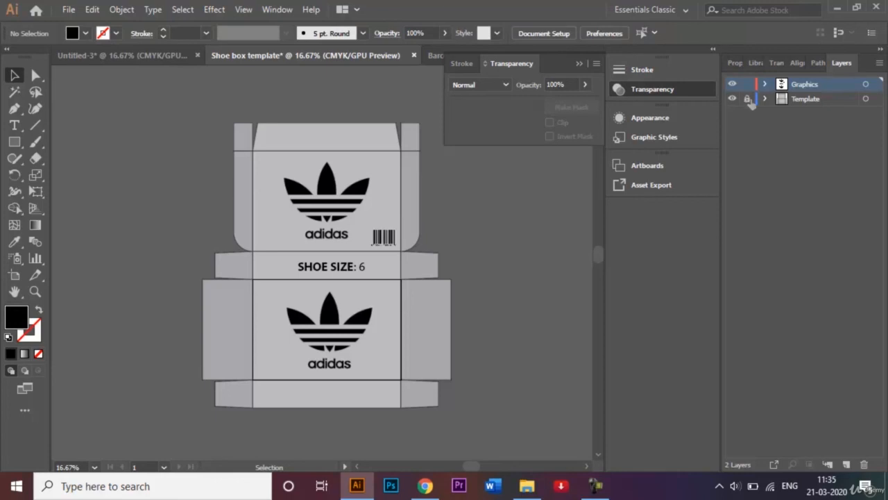
click(579, 63)
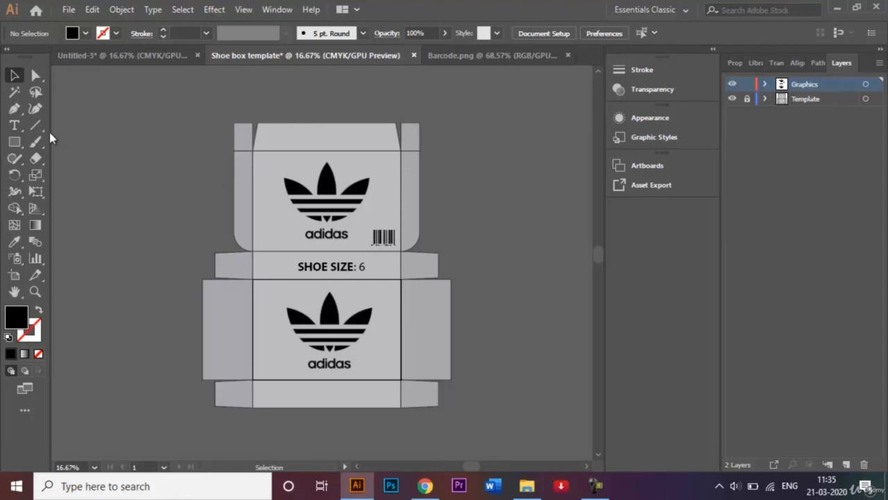
Step: Type the label 'MRP: Rs 800' on the lower panel
click(15, 126)
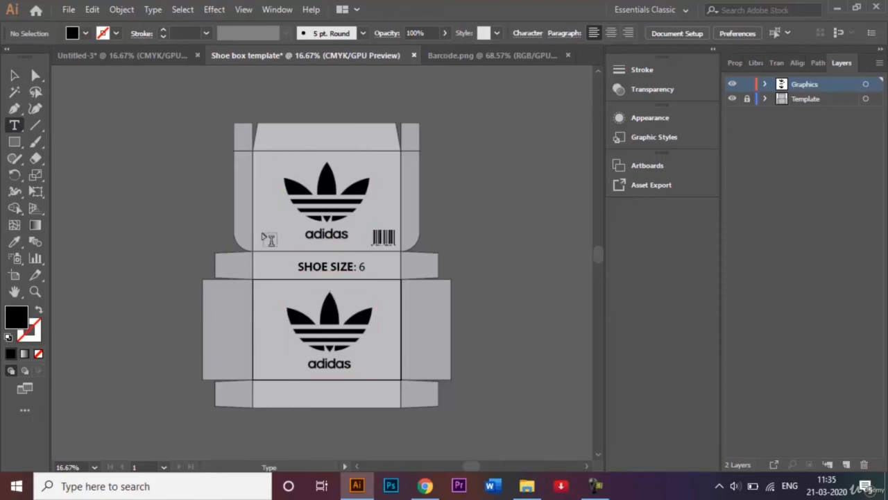
click(265, 361)
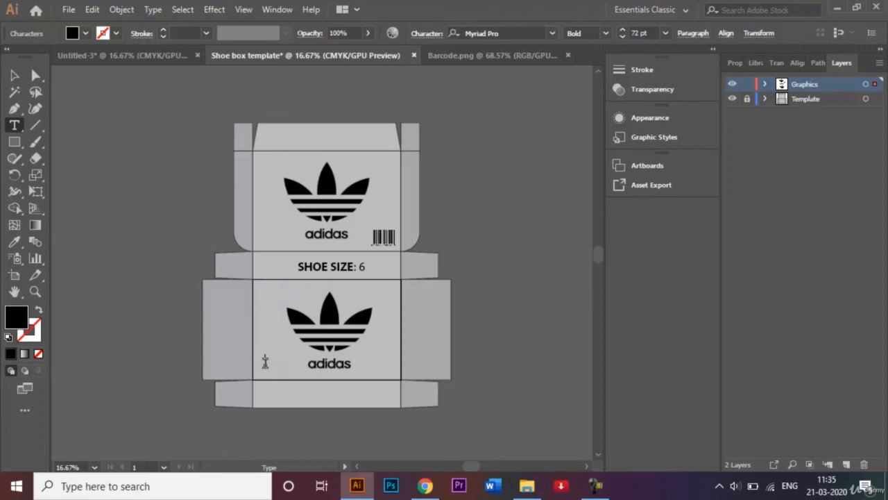
click(265, 361)
text(MRP: Rs 800)
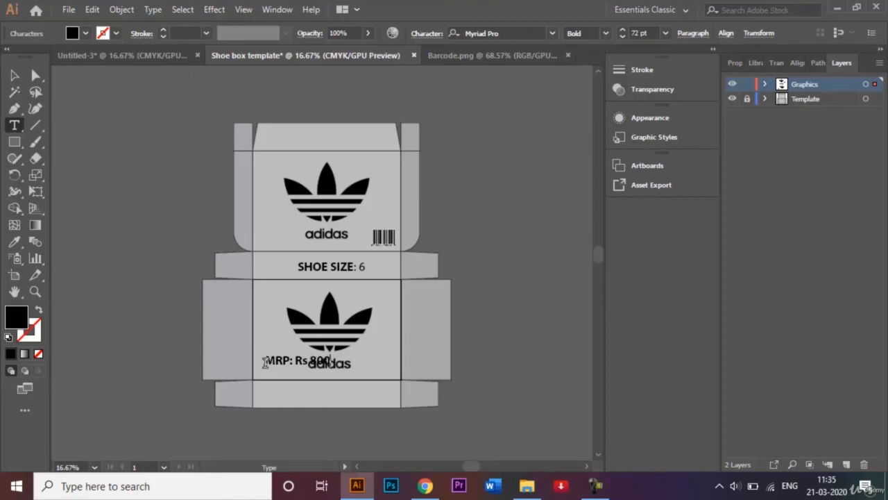
Step: Rotate the MRP label vertical onto the lid's left edge and set it to 36 pt
click(14, 75)
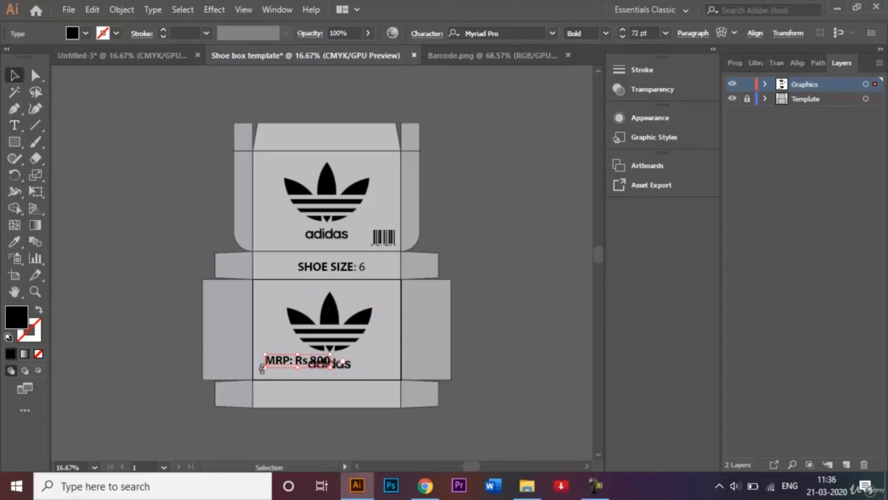
drag(261, 363, 266, 215)
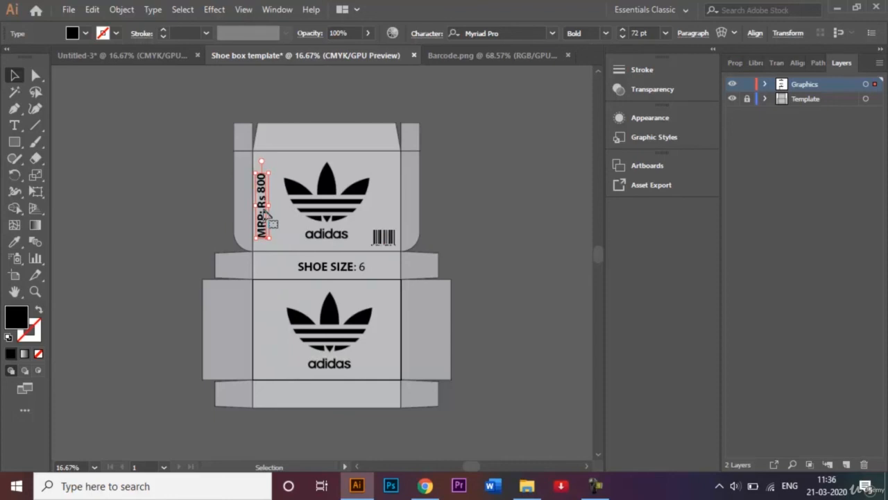
click(666, 32)
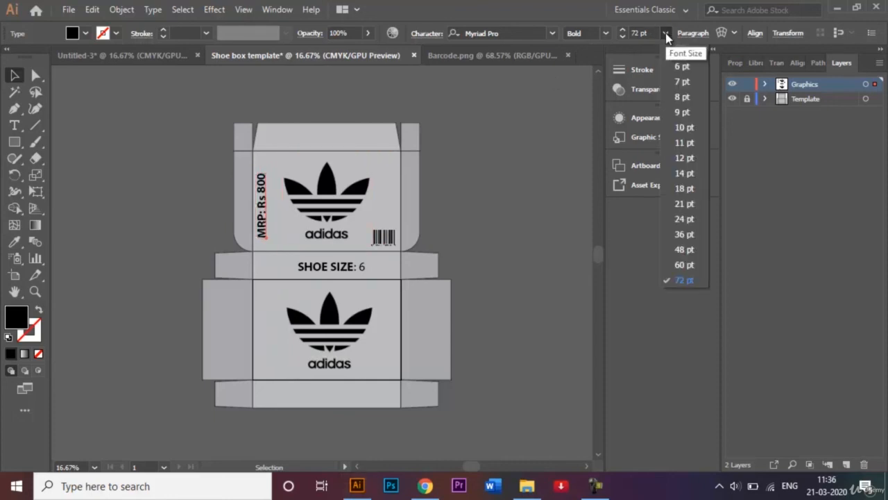
click(684, 234)
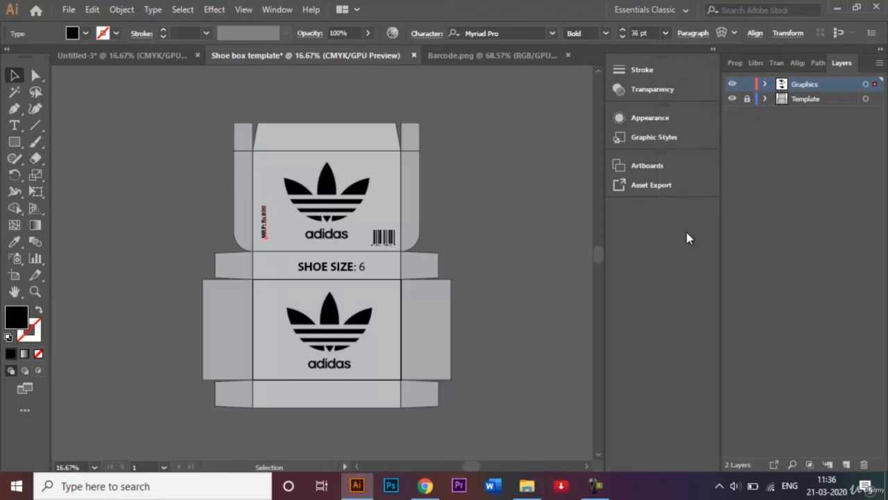
click(491, 192)
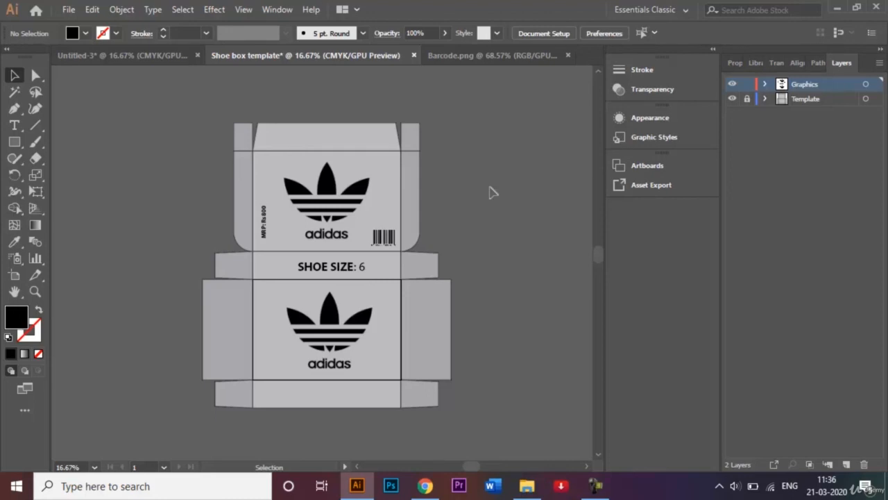
Step: Save the design as 'Shoe box template.ai' in the Reference Images folder with Illustrator CC options
click(69, 10)
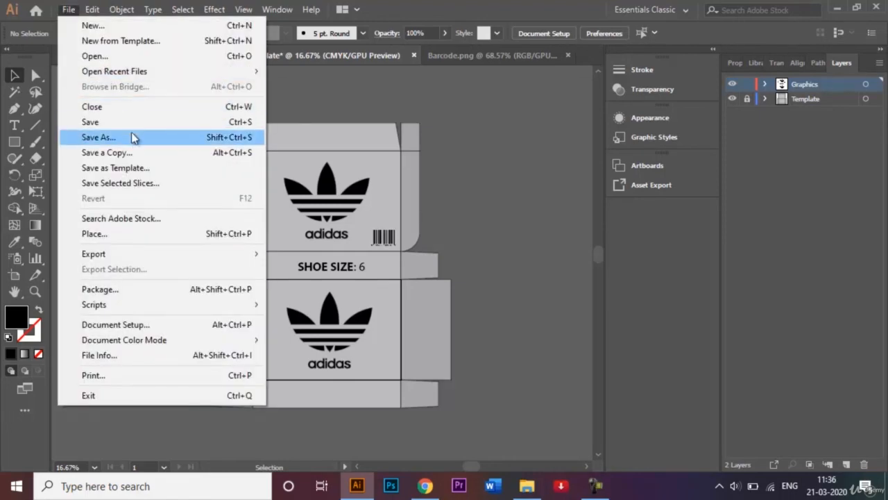
click(98, 137)
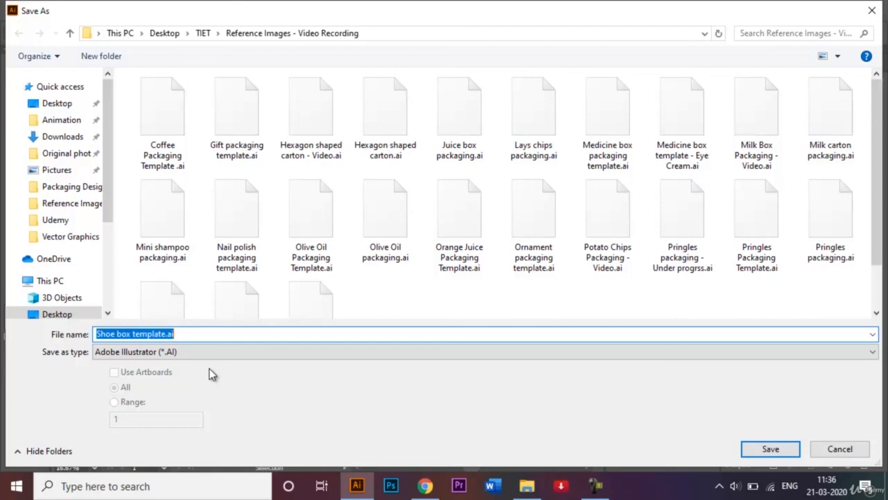
click(775, 451)
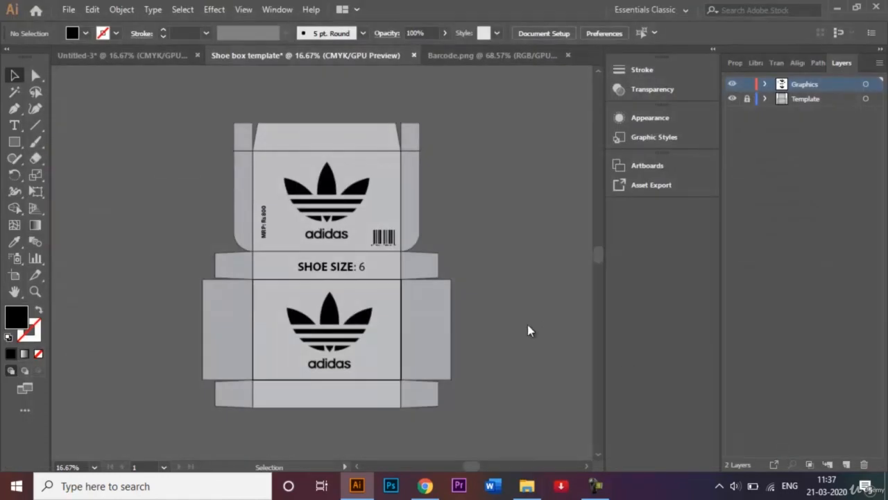
click(514, 436)
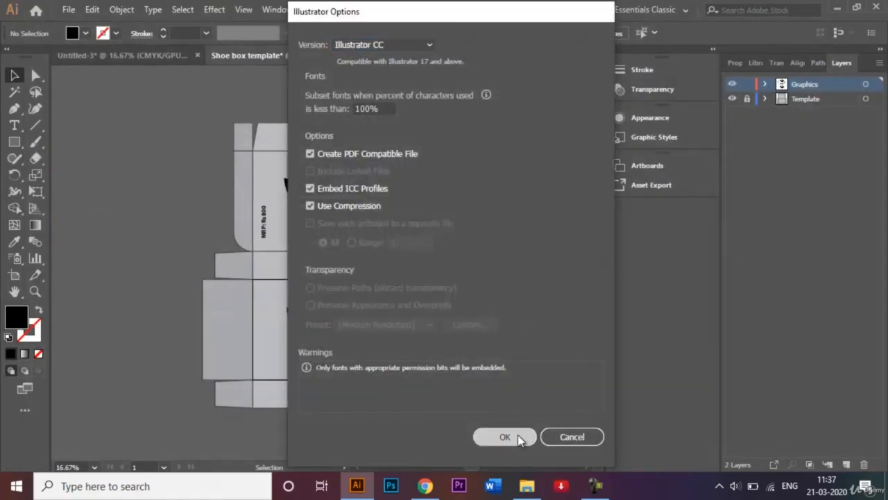